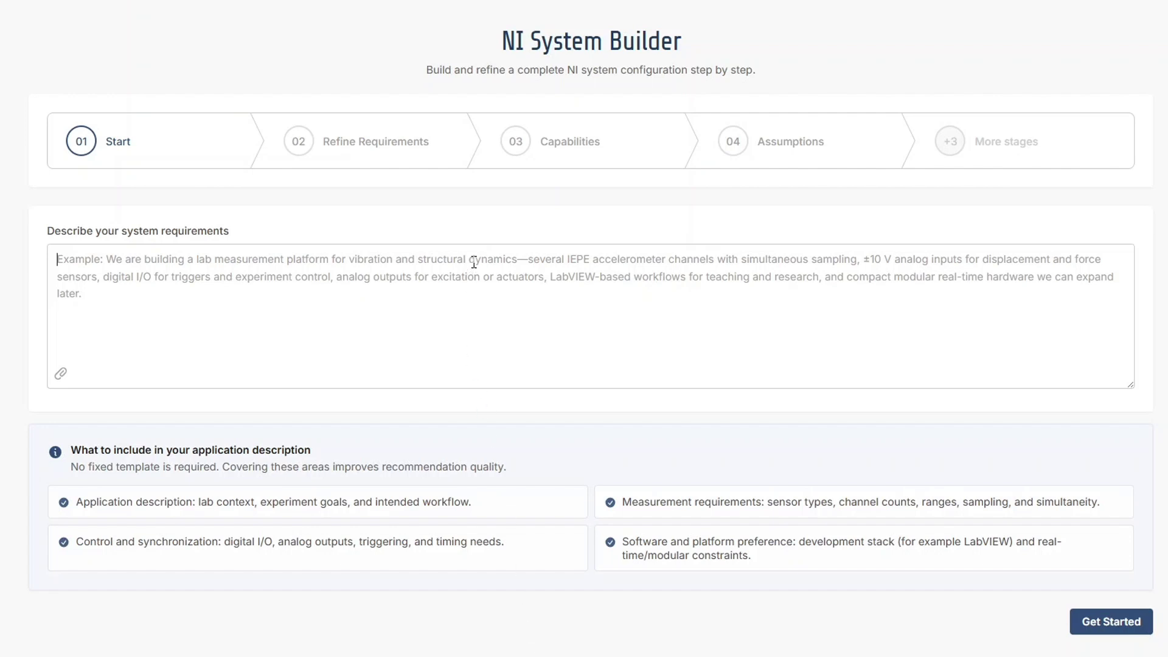
# - Paste the vibration measurement platform's application description into the system requirements and start the configuration
pyautogui.hotkey('ctrl', 'v')
pyautogui.scroll(10, 474, 262)
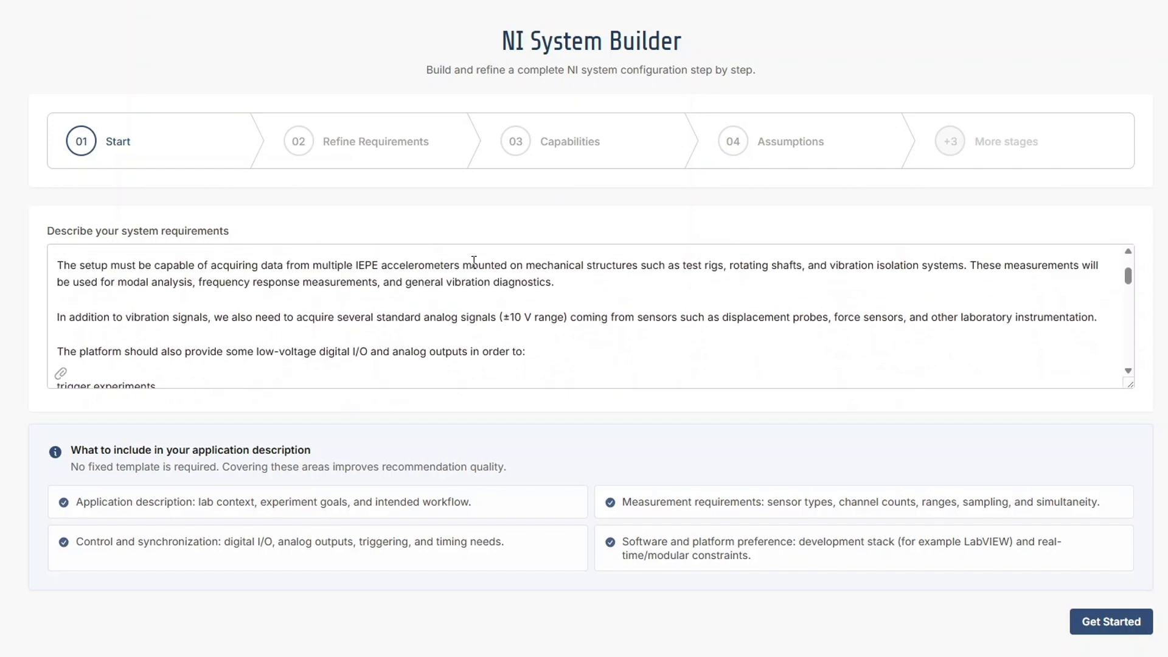
pyautogui.scroll(3, 474, 262)
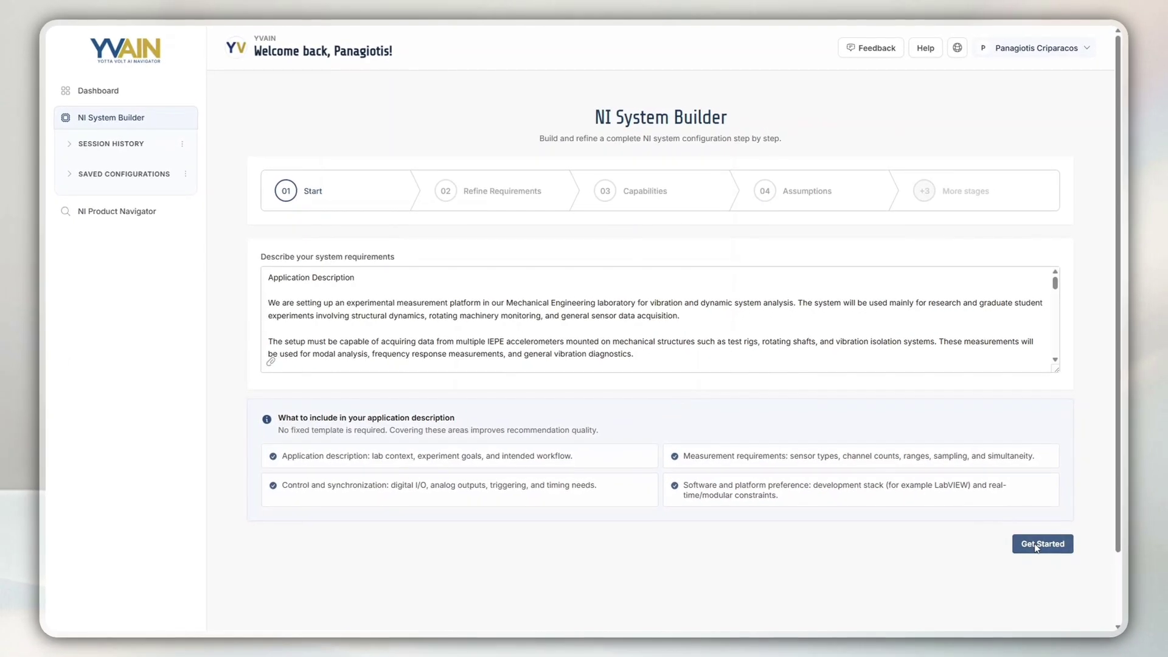
pyautogui.click(1040, 544)
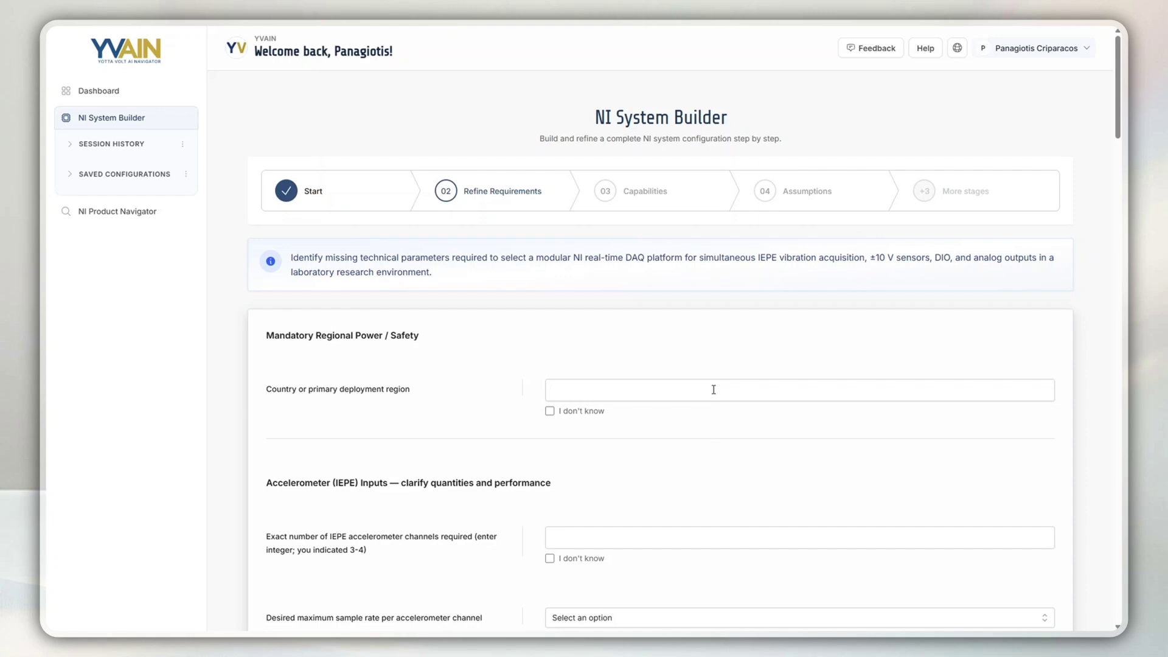
# - Enter Greece as the deployment country and 4 as the exact number of IEPE accelerometer channels
pyautogui.click(714, 389)
pyautogui.write('Greece')
pyautogui.scroll(-3, 714, 390)
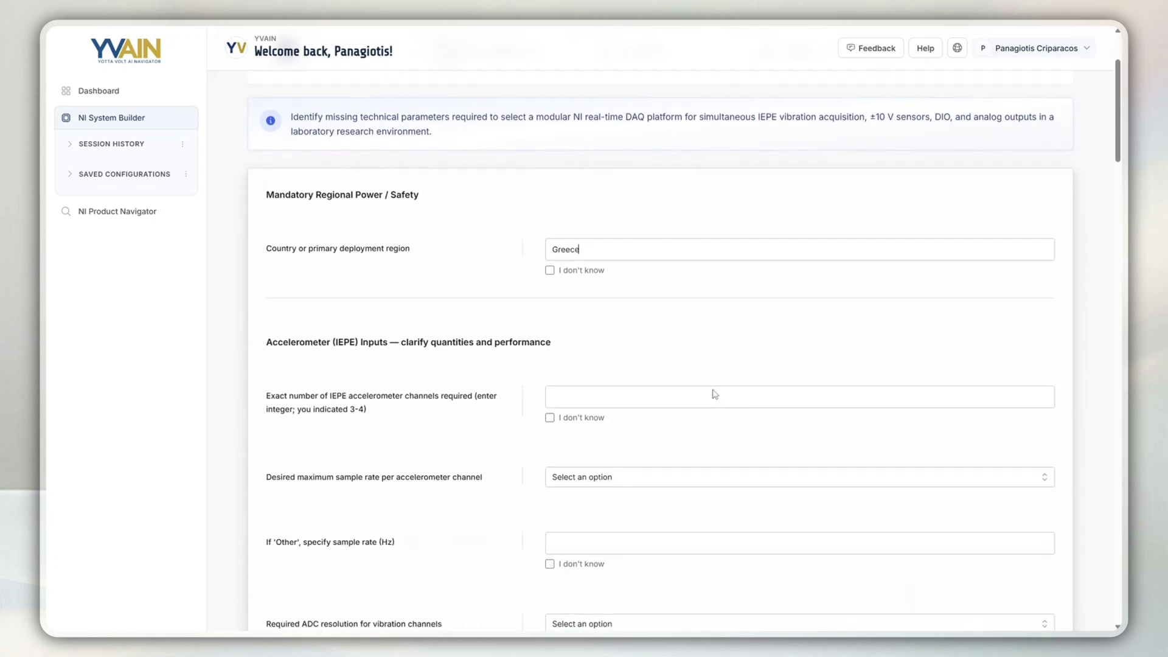
pyautogui.click(714, 389)
pyautogui.write('4')
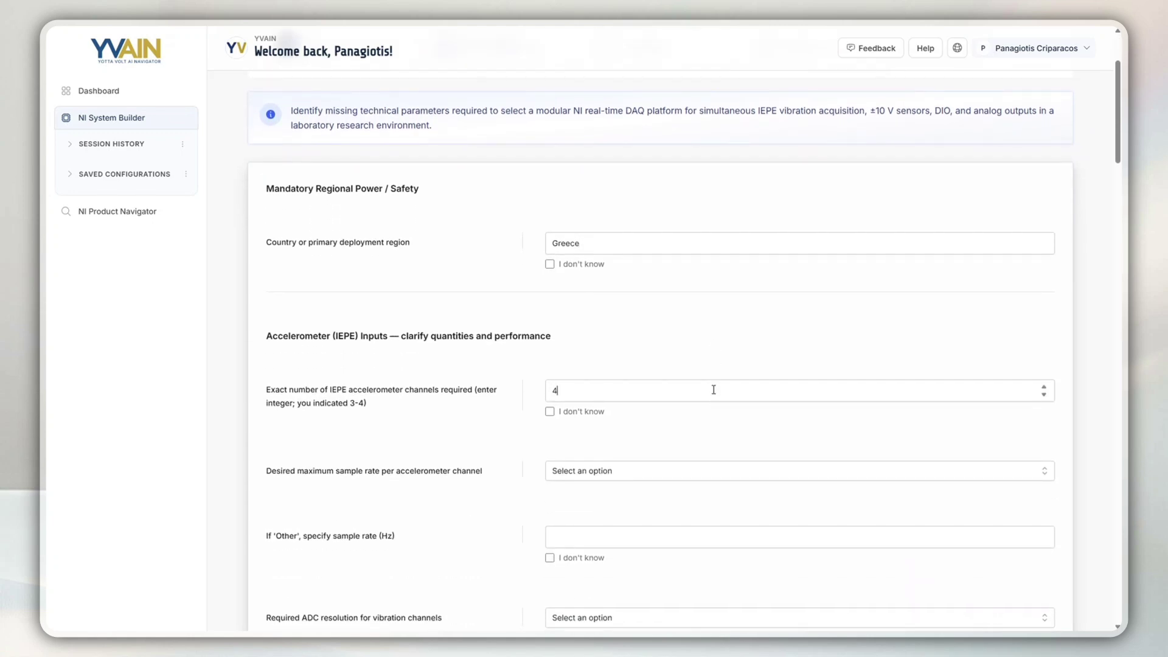
# - Set the maximum accelerometer sample rate to Not Sure / Recommend and the vibration channels' ADC resolution to 24-bit
pyautogui.scroll(-2, 713, 390)
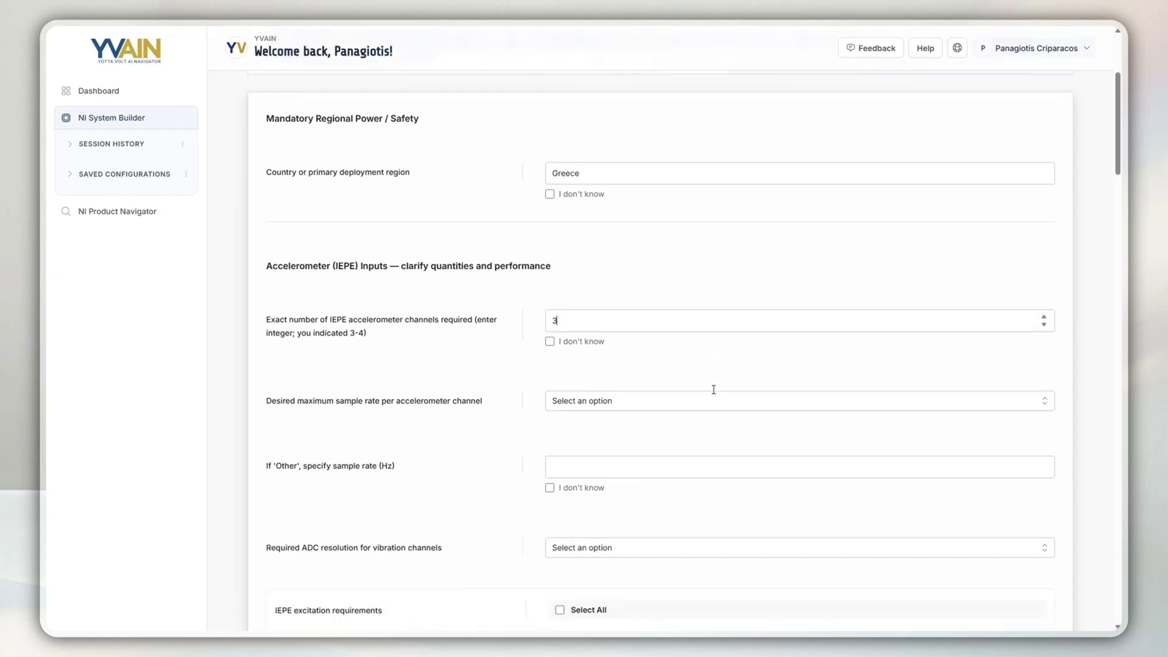
pyautogui.click(706, 401)
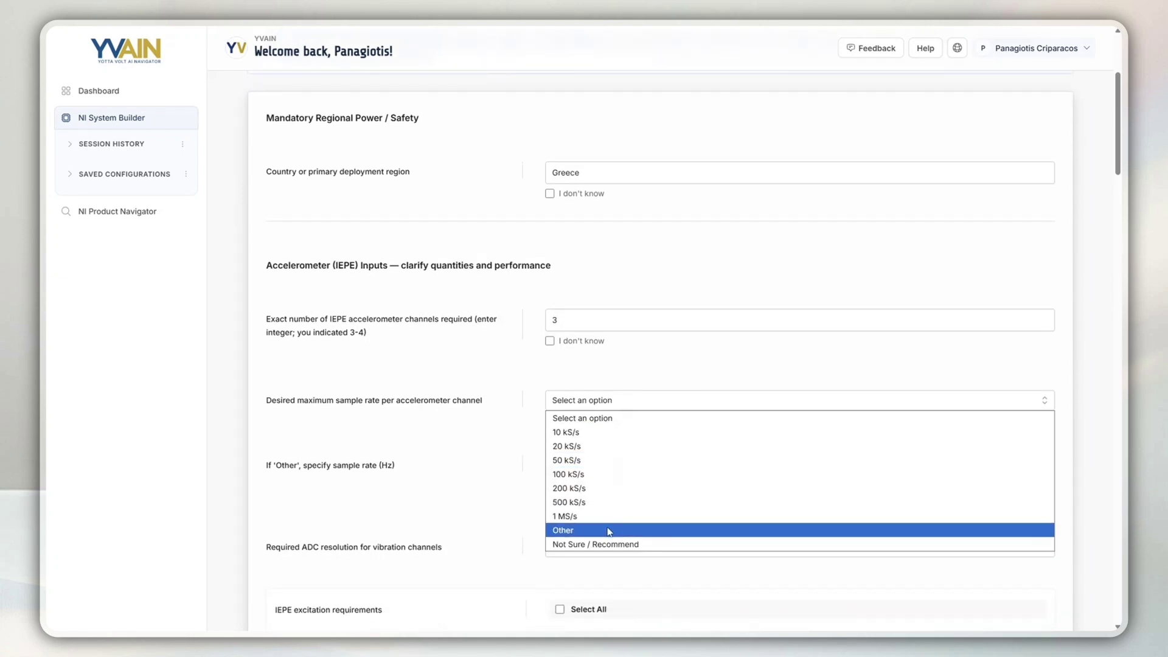
pyautogui.click(596, 545)
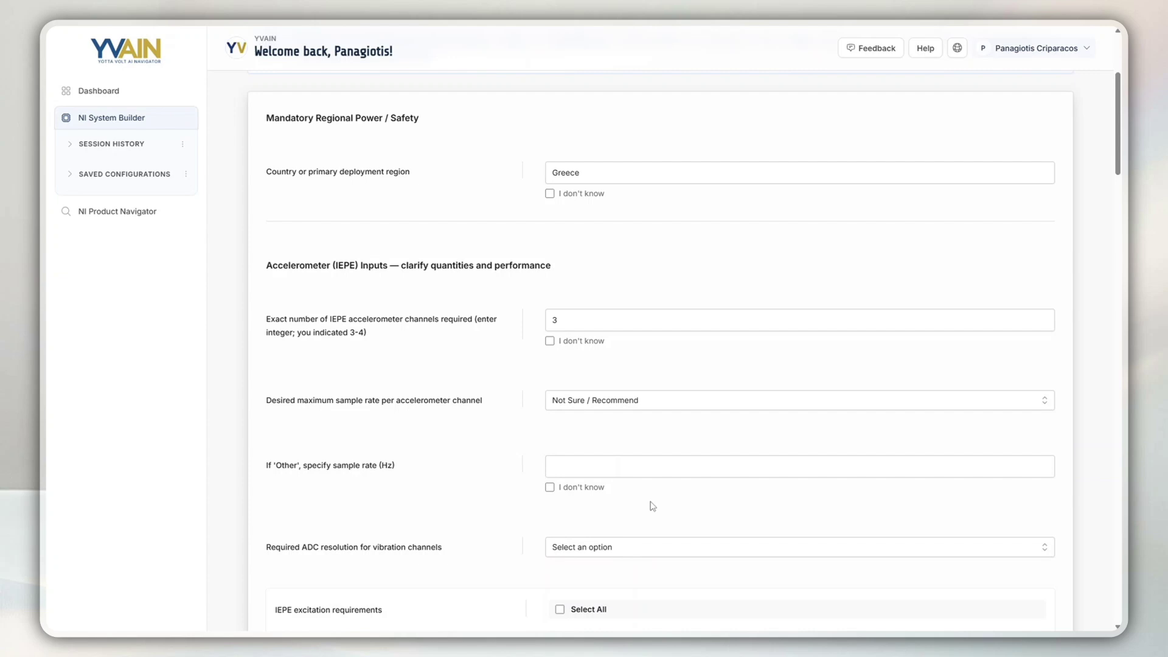
pyautogui.scroll(-3, 650, 506)
pyautogui.scroll(-3, 652, 506)
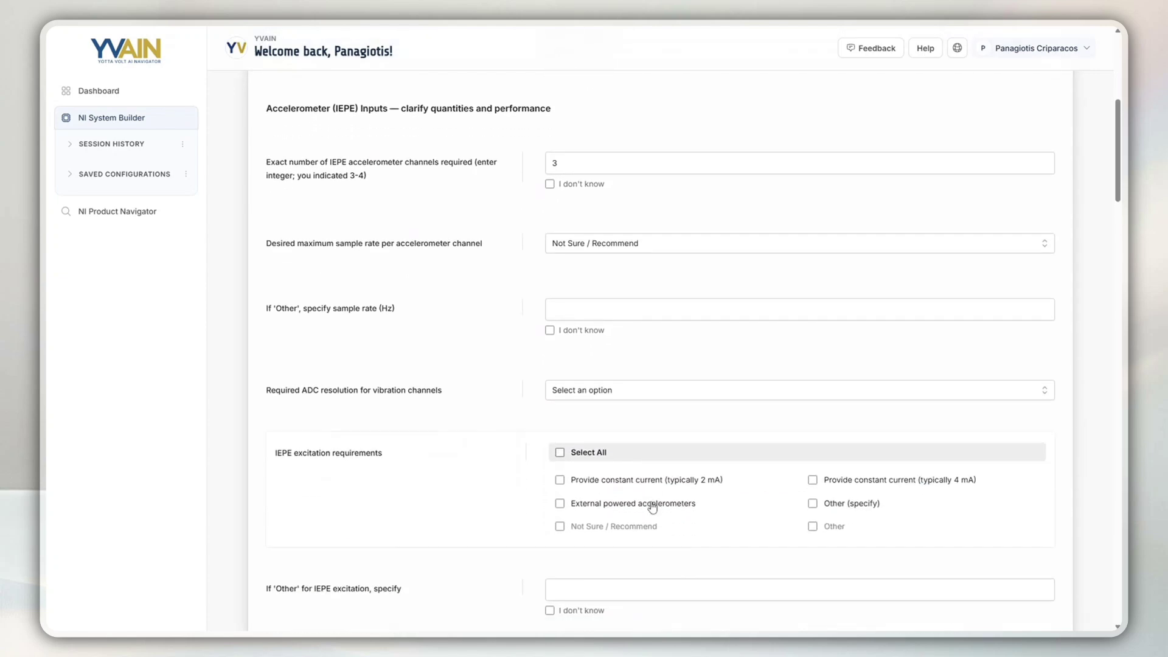
pyautogui.click(646, 323)
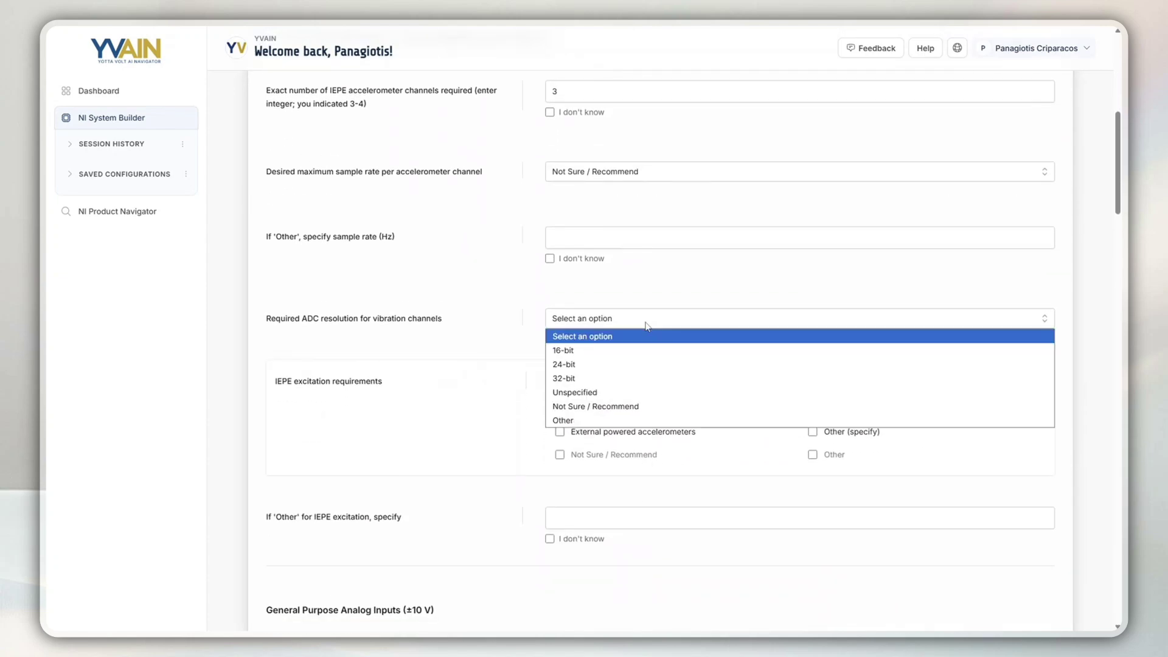
pyautogui.click(627, 365)
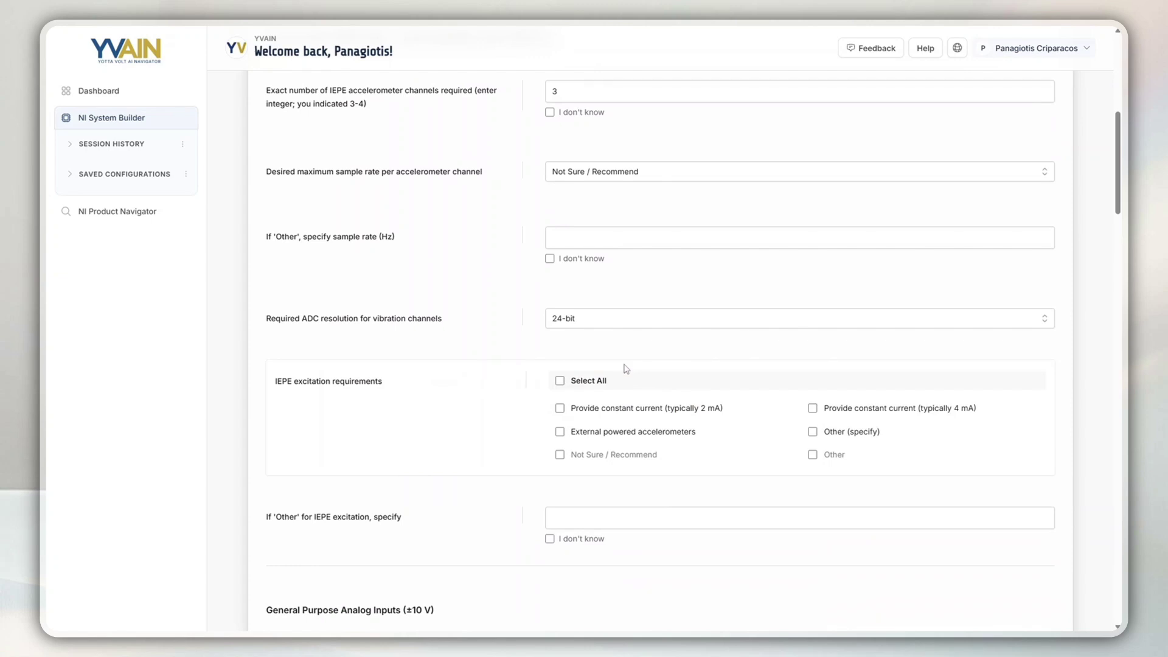
# - Choose constant-current IEPE excitation (typically 4 mA) and enter 16 as the required number of ±10 V analog input channels
pyautogui.click(813, 409)
pyautogui.scroll(-3, 816, 412)
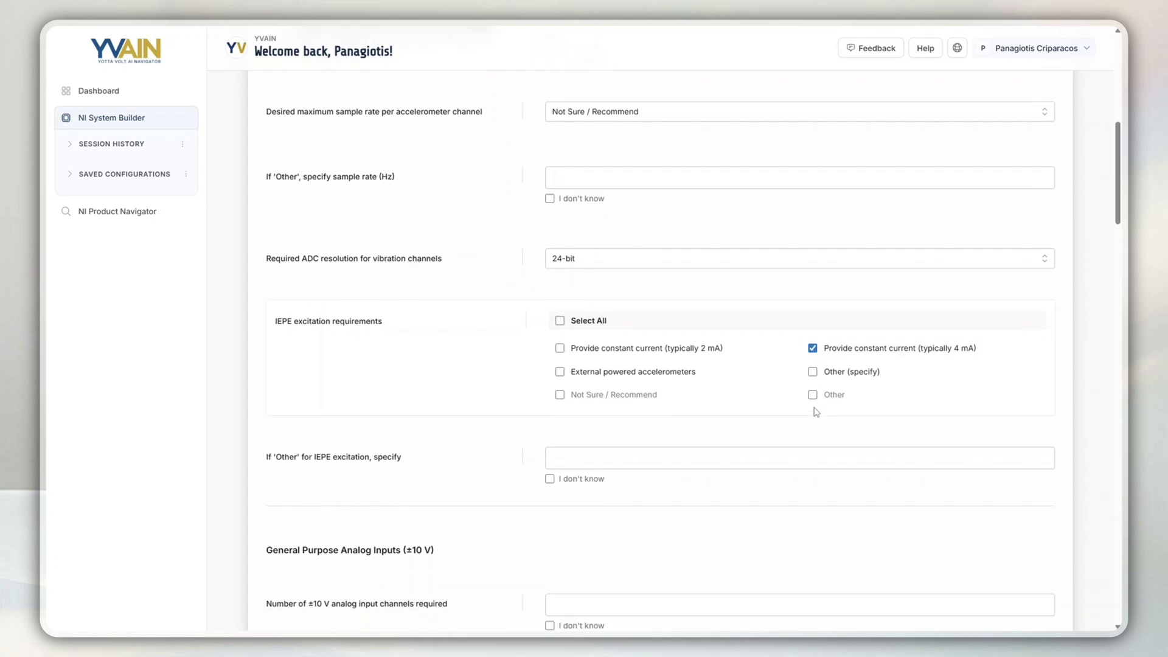
pyautogui.scroll(-1, 816, 409)
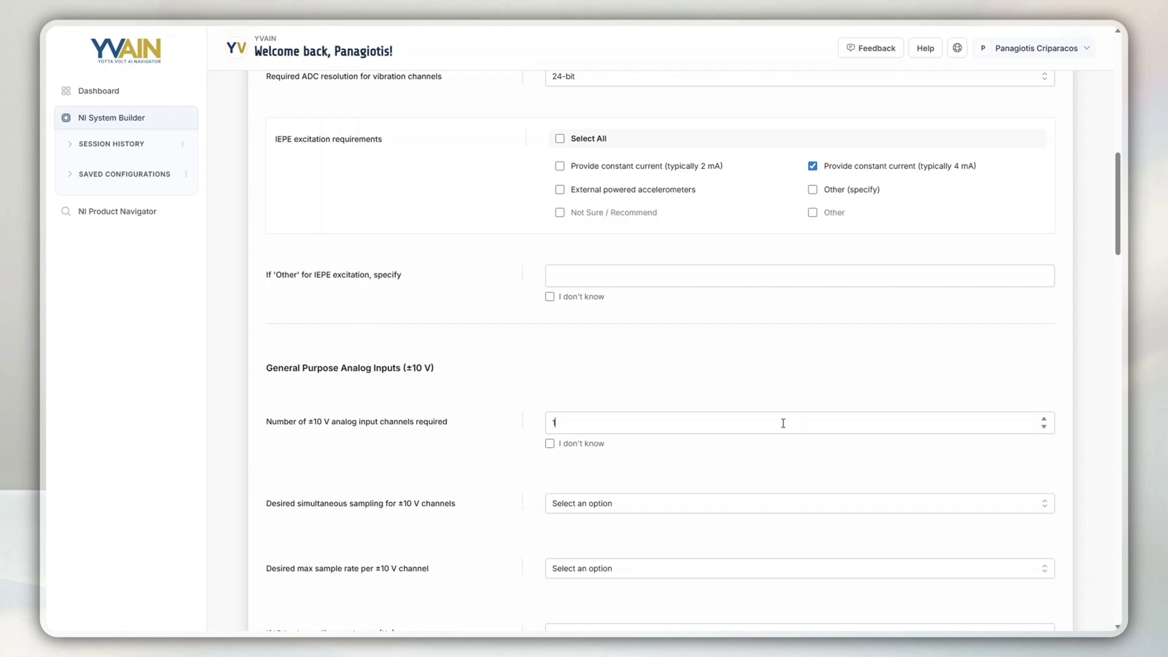
pyautogui.write('6')
# - Require 8 analog output channels with a ±10 V output voltage range
pyautogui.scroll(-1, 778, 463)
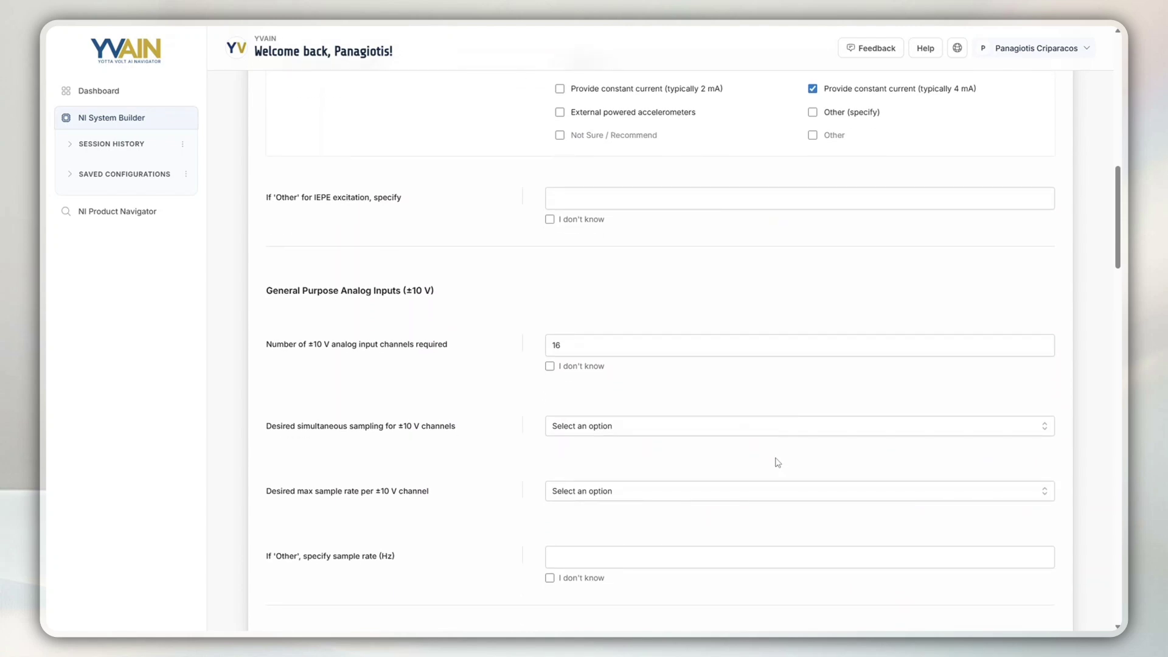
pyautogui.scroll(-2, 778, 463)
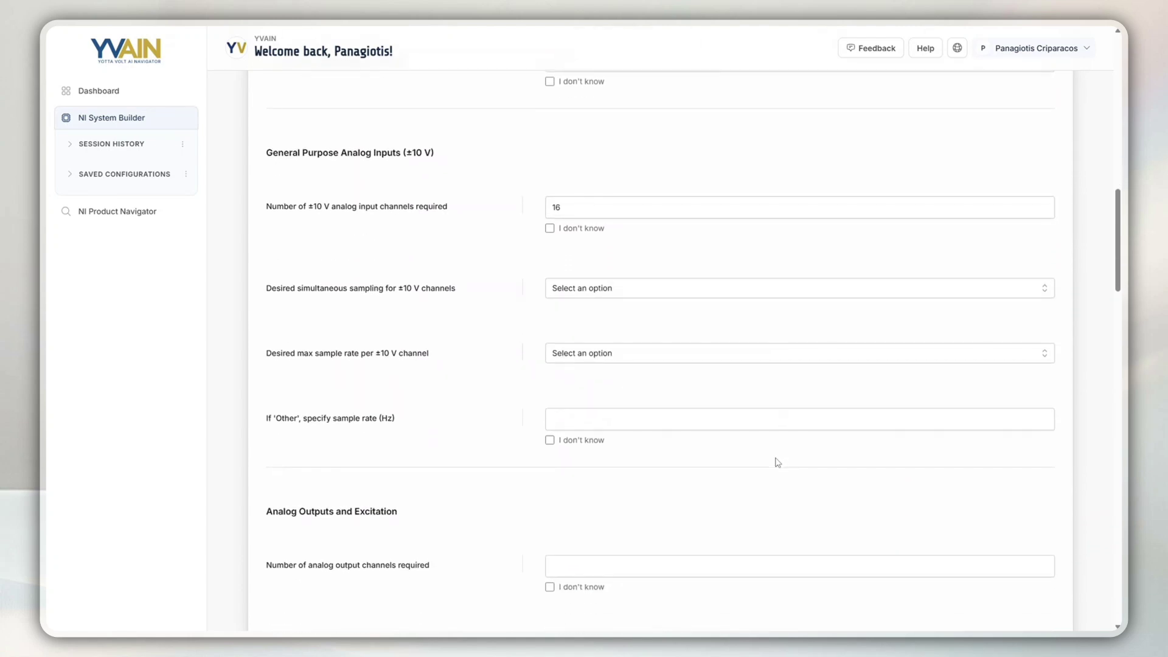
pyautogui.scroll(-2, 778, 462)
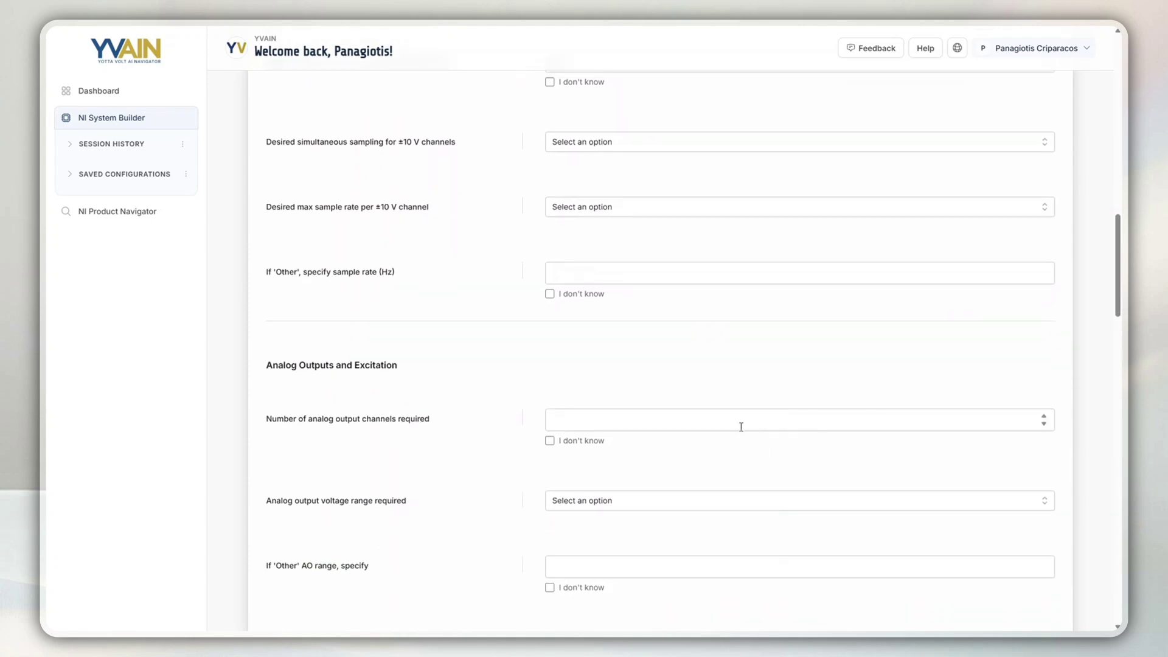
pyautogui.click(737, 421)
pyautogui.write('8')
pyautogui.click(736, 498)
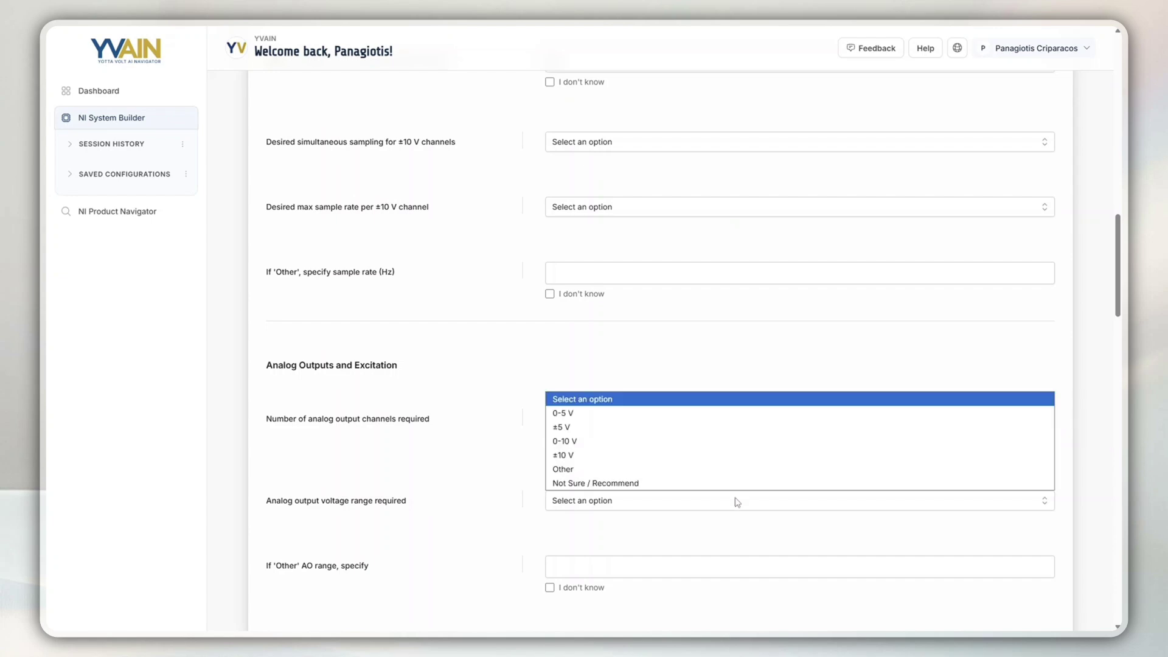
pyautogui.click(712, 461)
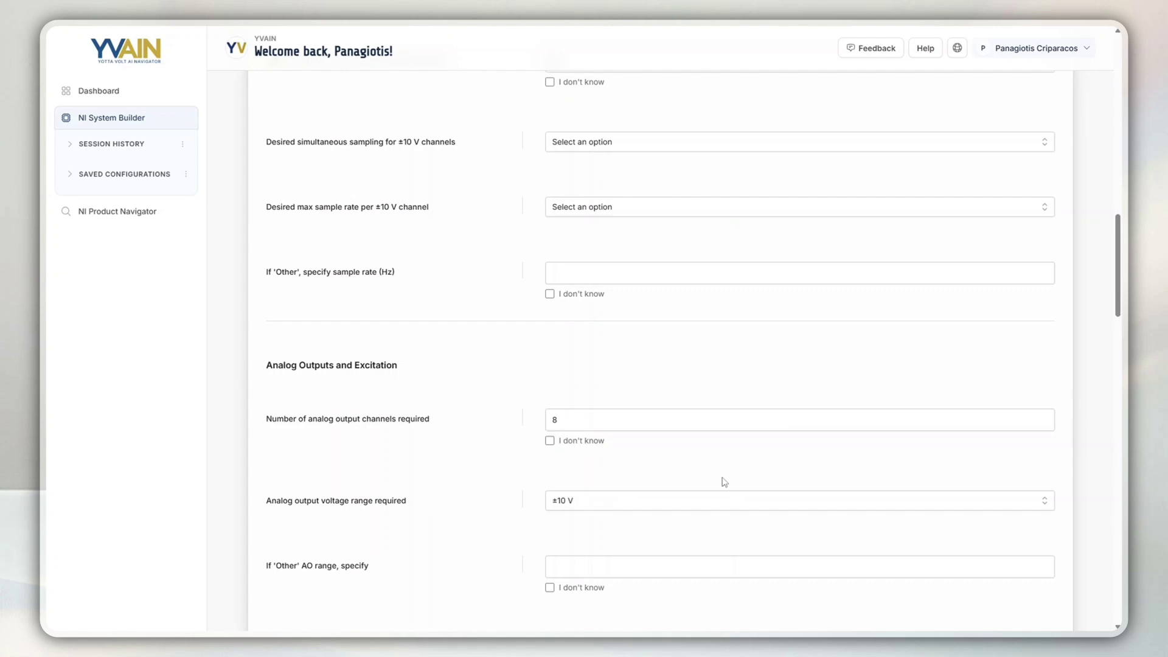
# - Enter 8 as the total number of digital lines and choose Isolated TTL/CMOS as the preferred electrical type
pyautogui.scroll(-2, 724, 482)
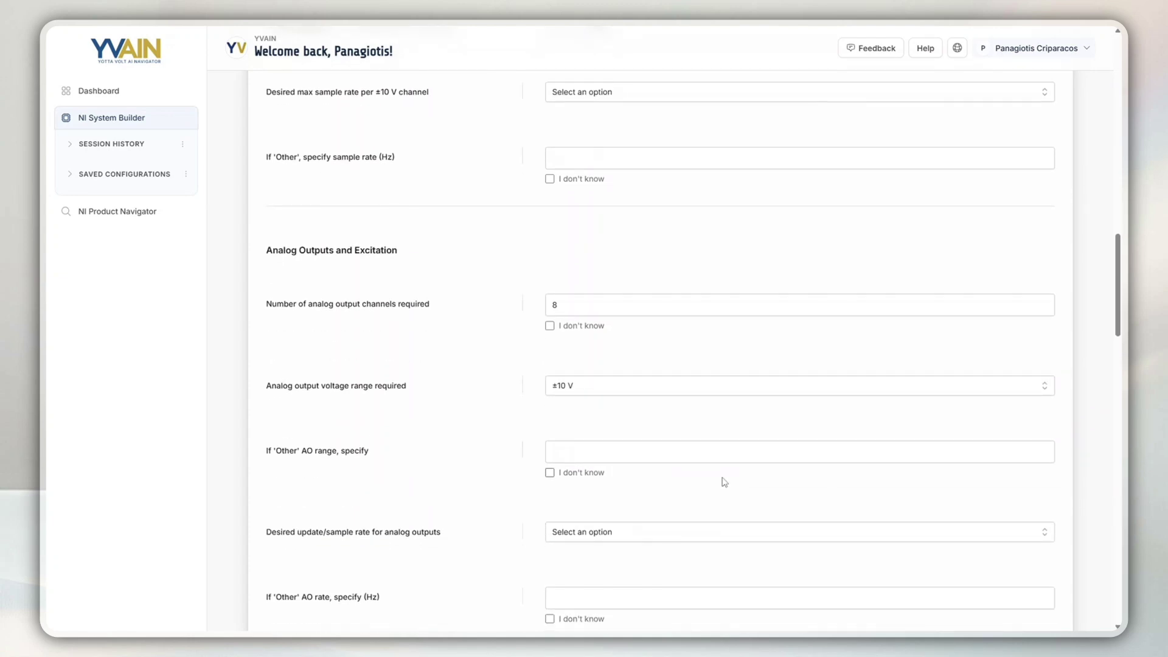
pyautogui.scroll(-3, 724, 482)
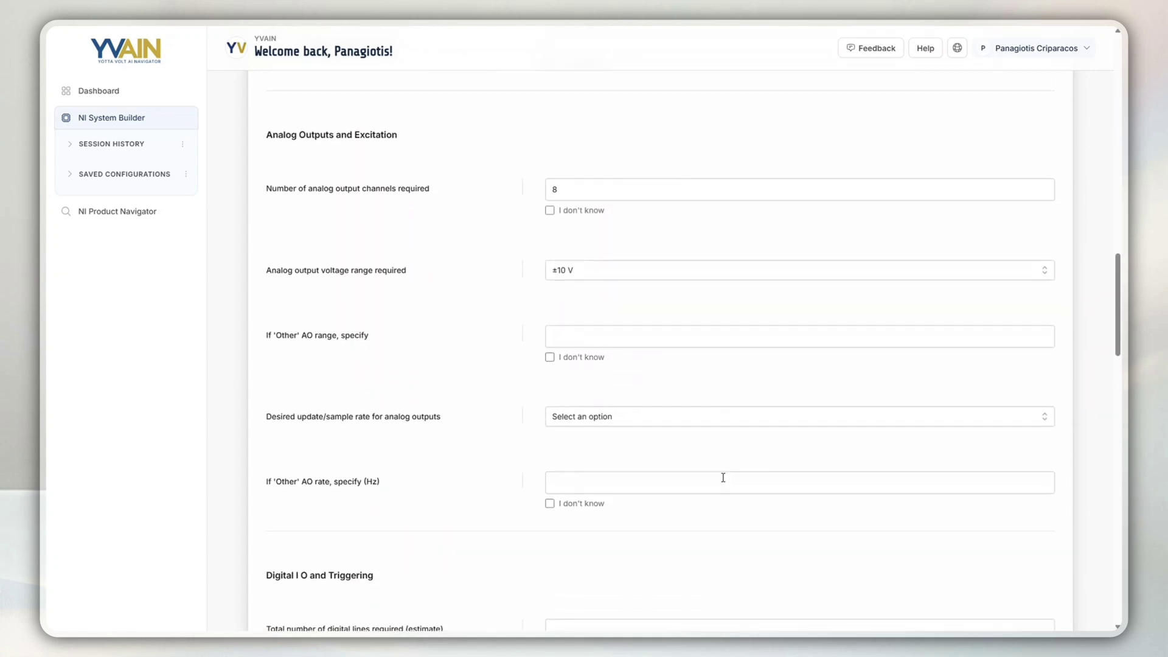
pyautogui.scroll(-1, 723, 477)
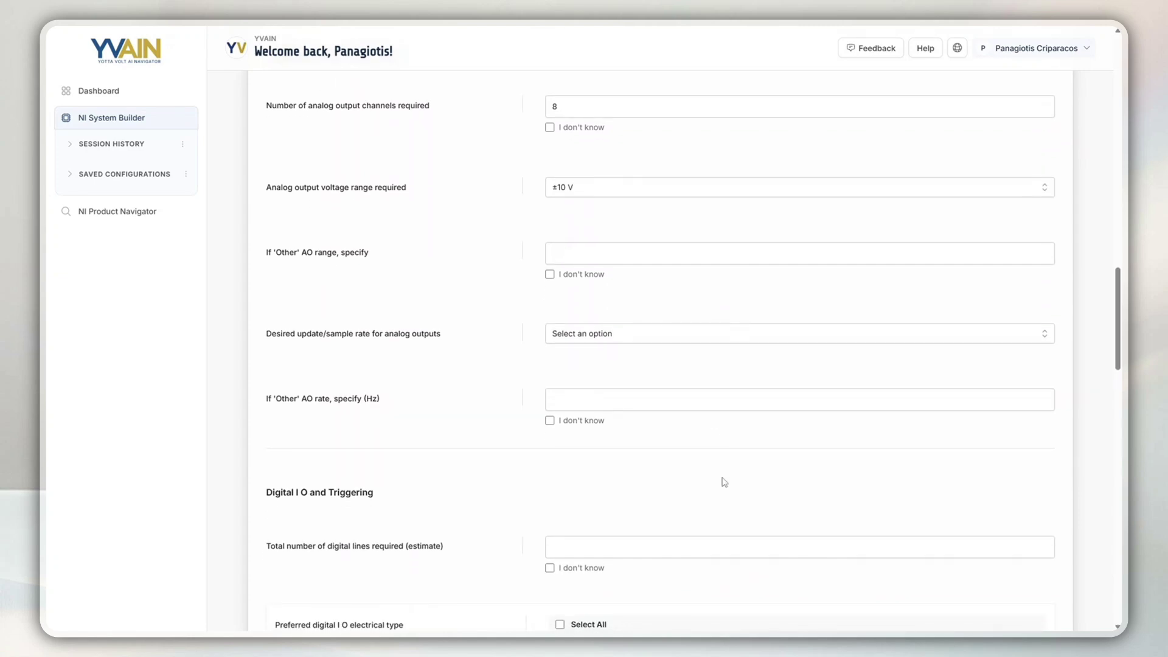
pyautogui.click(663, 547)
pyautogui.write('8')
pyautogui.scroll(-3, 674, 506)
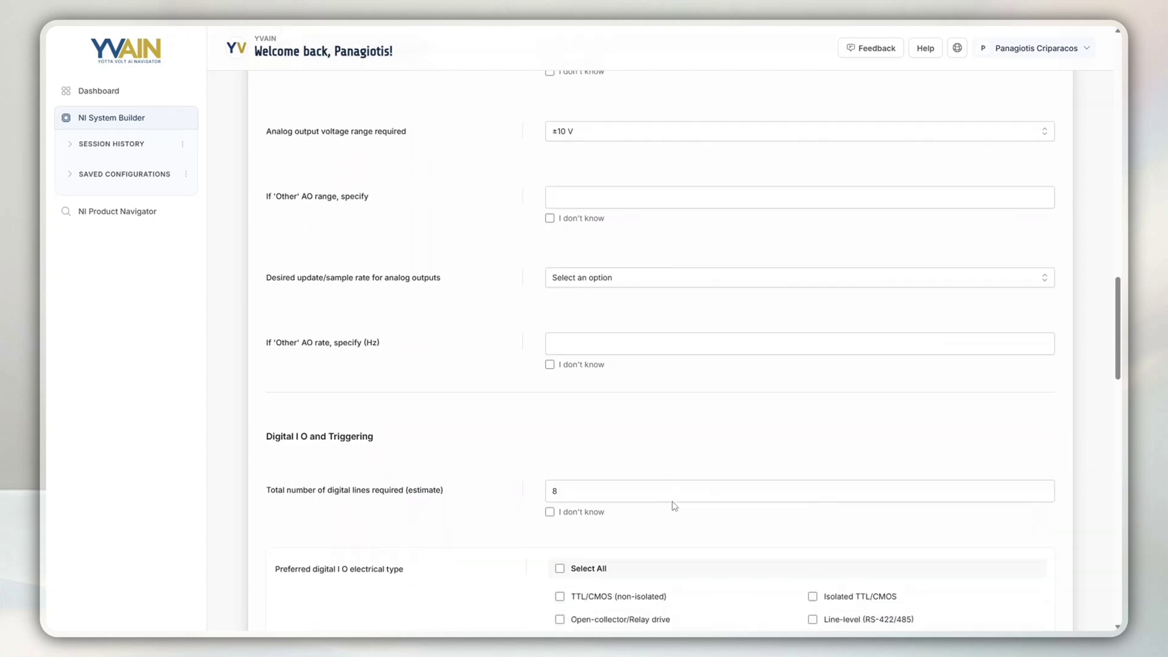
pyautogui.scroll(-1, 674, 506)
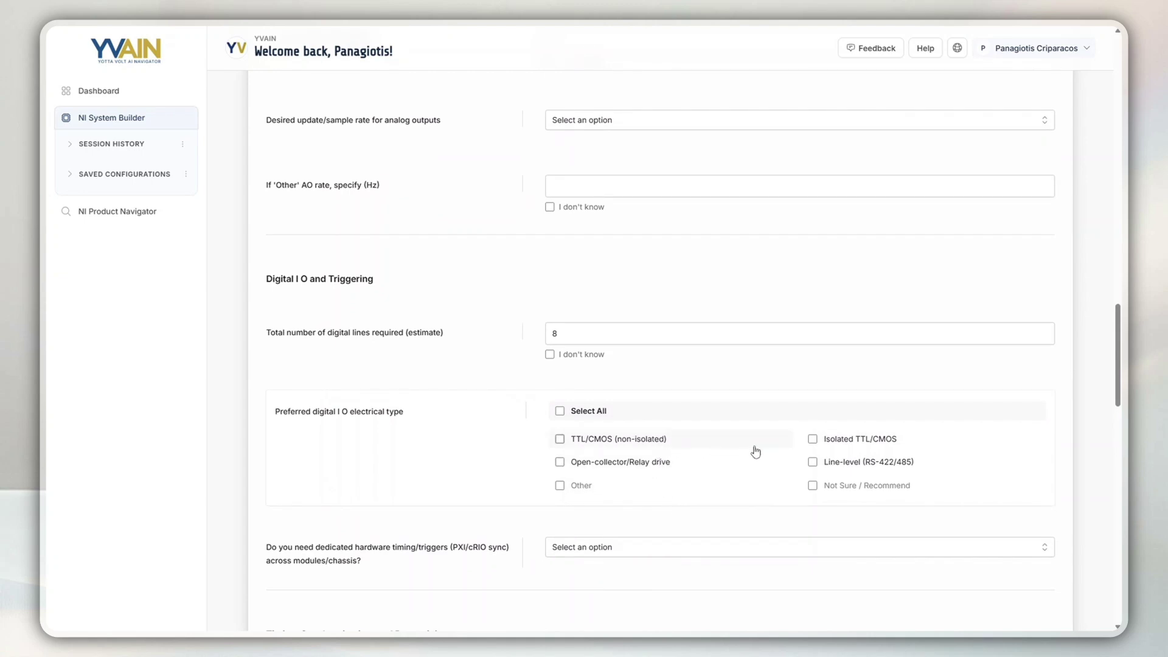
pyautogui.click(828, 448)
# - Answer the dedicated hardware timing/triggers question with Not Sure / Recommend
pyautogui.scroll(-1, 721, 504)
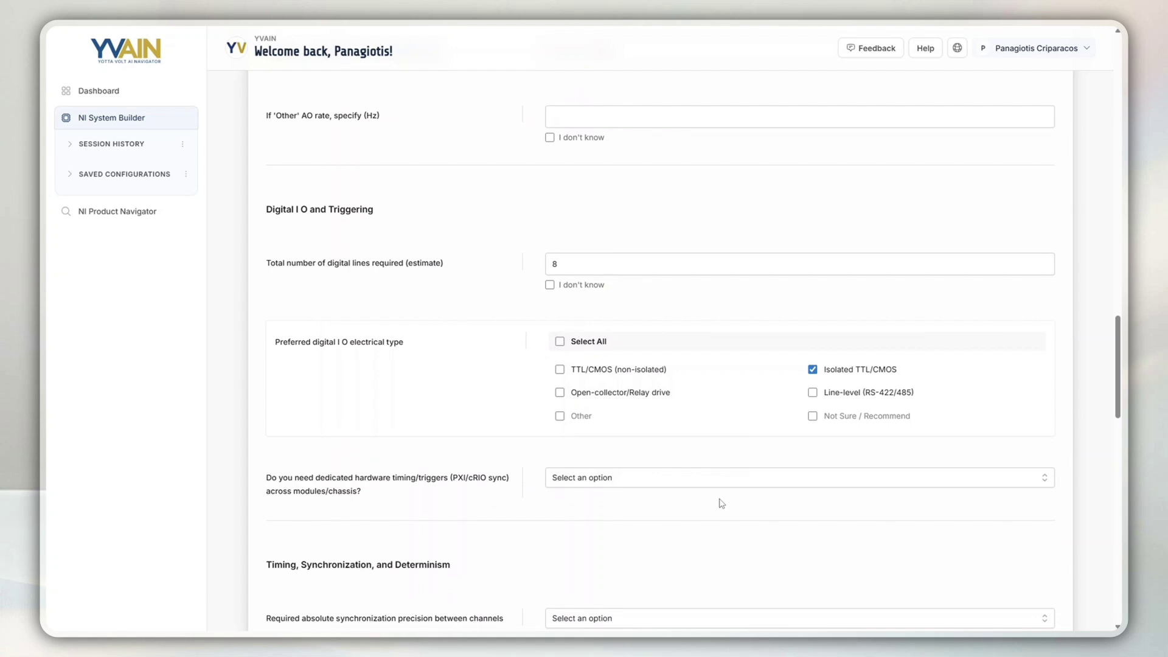
pyautogui.scroll(-1, 721, 504)
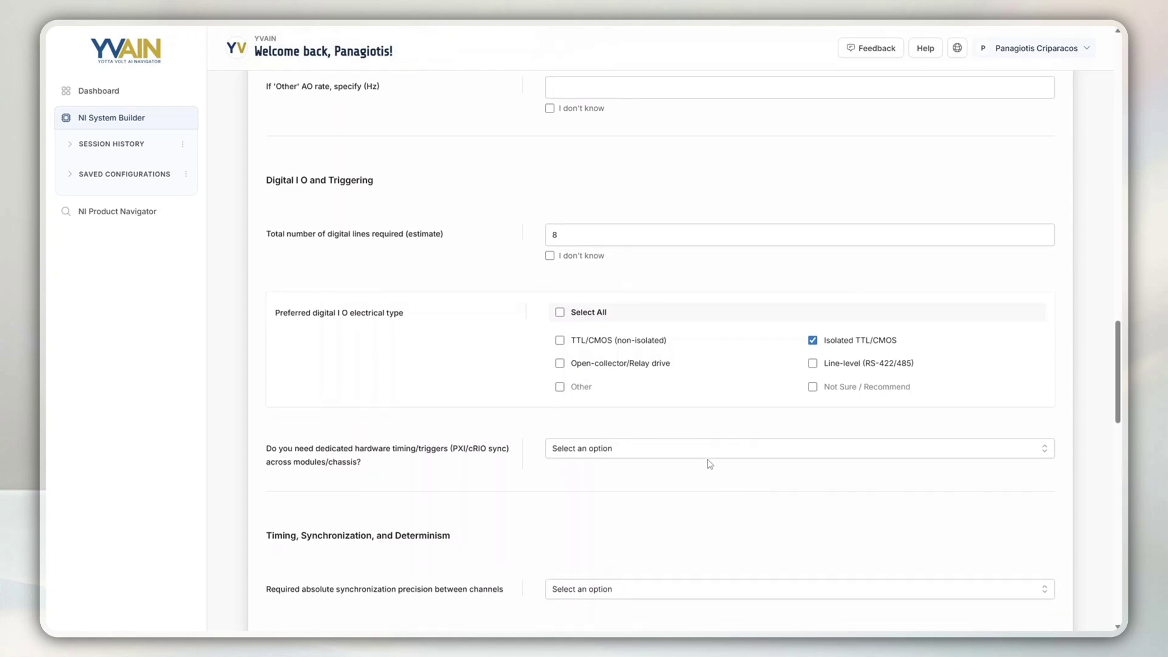
pyautogui.click(708, 455)
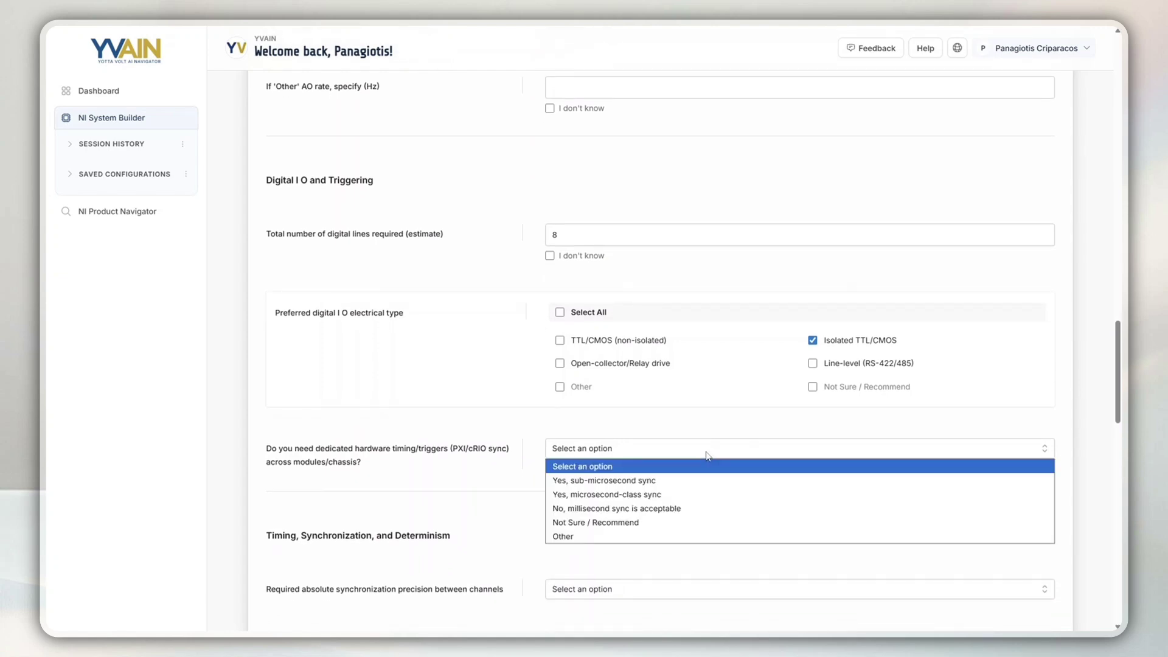
pyautogui.click(696, 521)
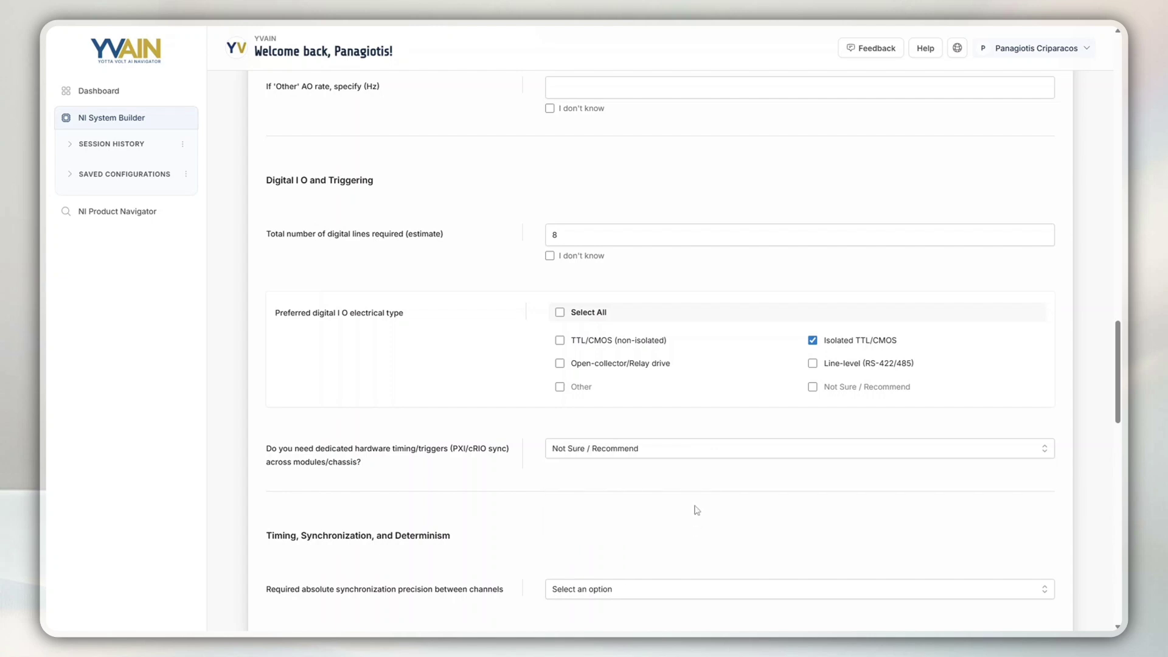
# - Specify that on-device FPGA-level processing is required under Timing, Synchronization, and Determinism
pyautogui.scroll(-2, 697, 510)
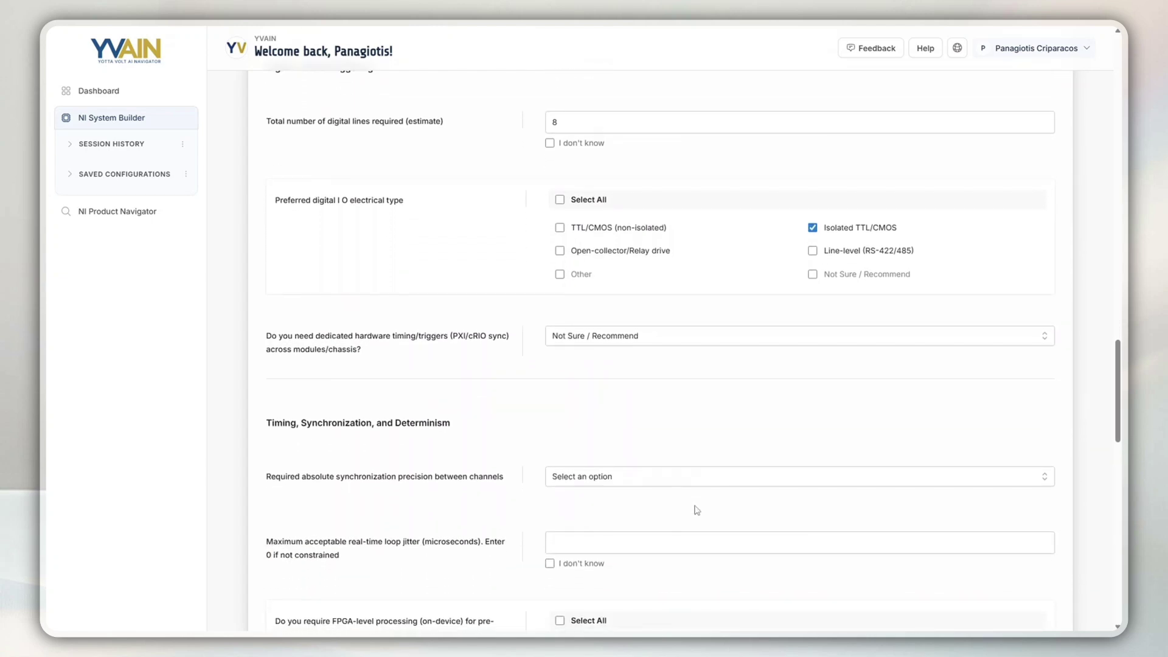
pyautogui.scroll(-3, 698, 510)
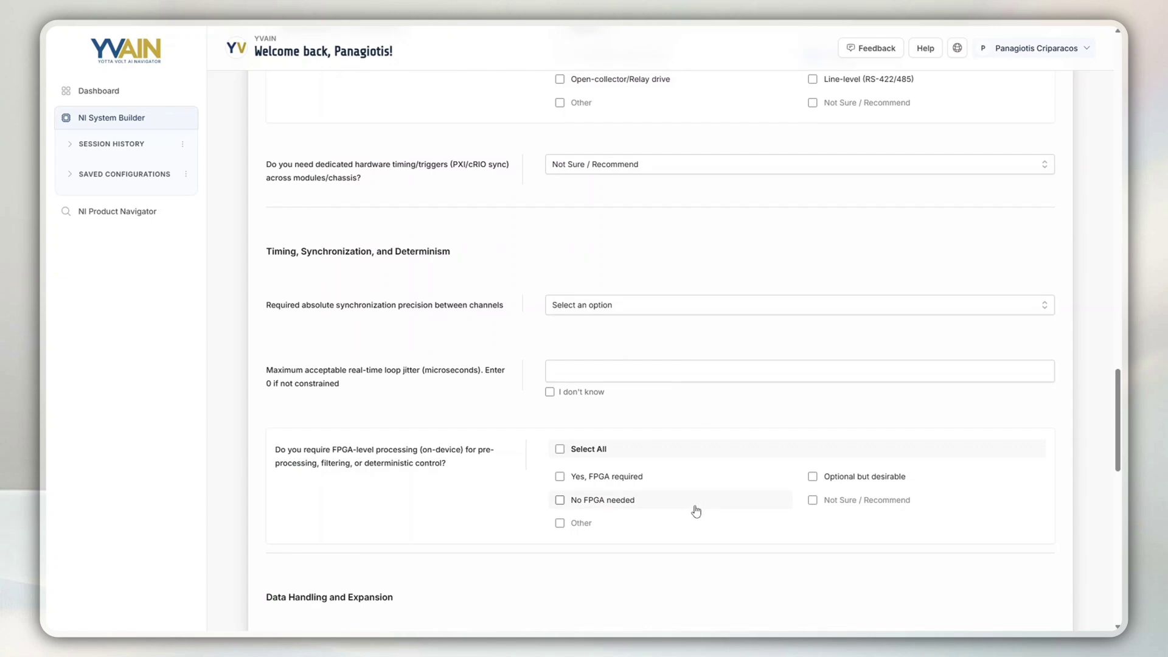
pyautogui.scroll(-1, 696, 511)
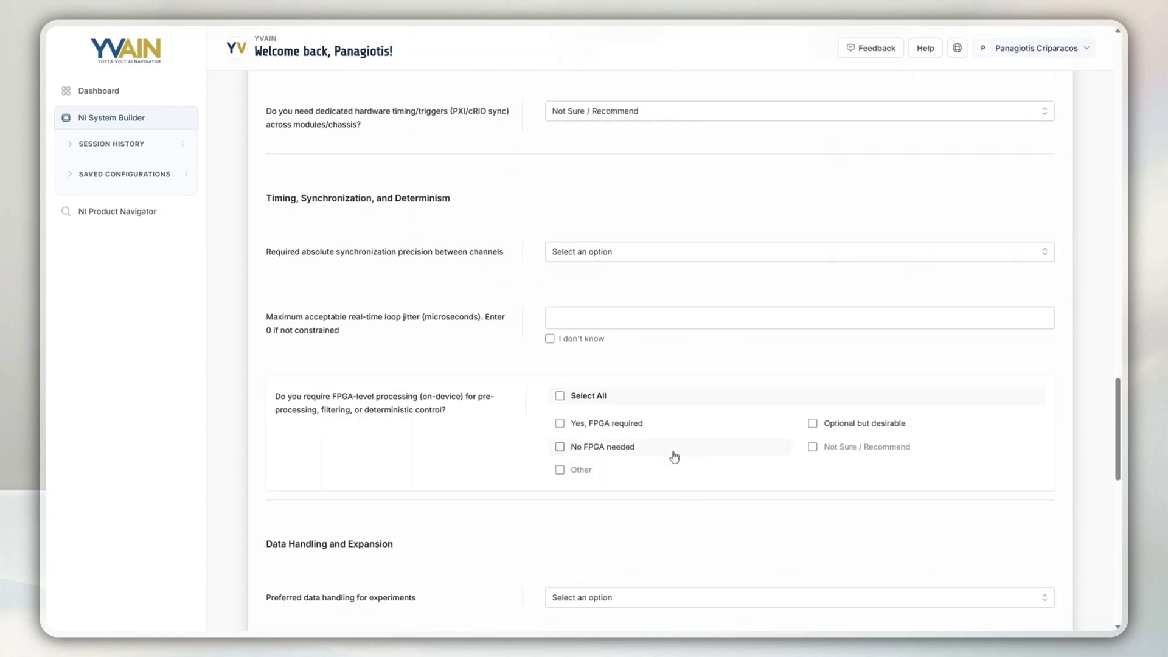
pyautogui.click(668, 431)
# - Set the preferred data handling for experiments to Not Sure / Recommend
pyautogui.scroll(-3, 698, 508)
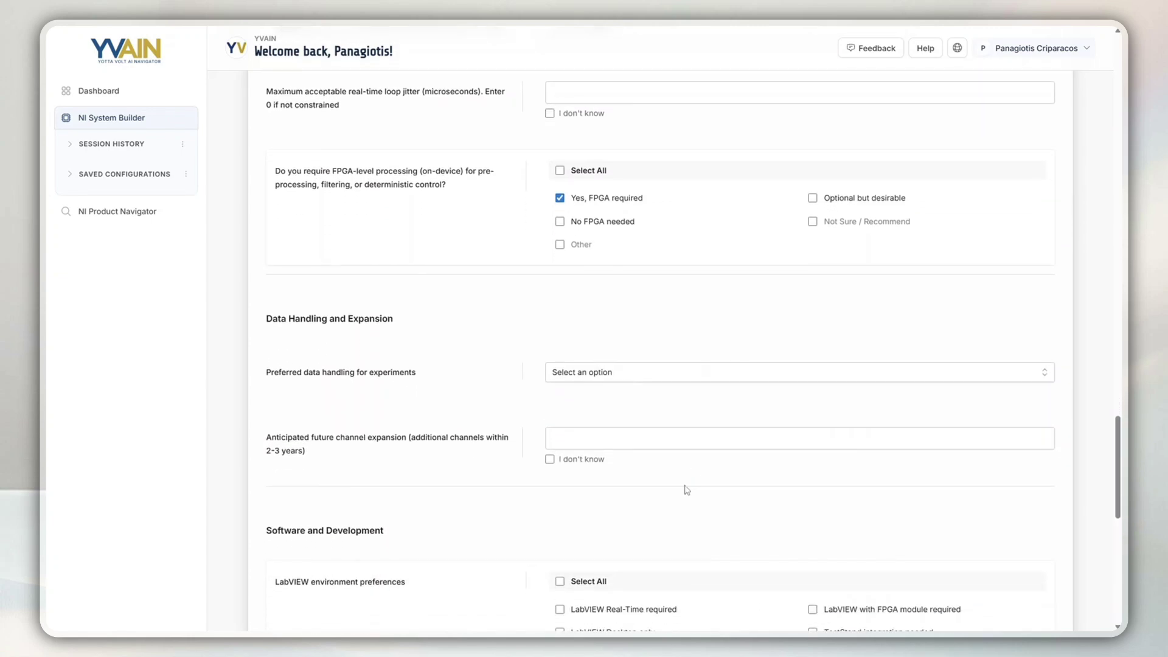
pyautogui.click(656, 380)
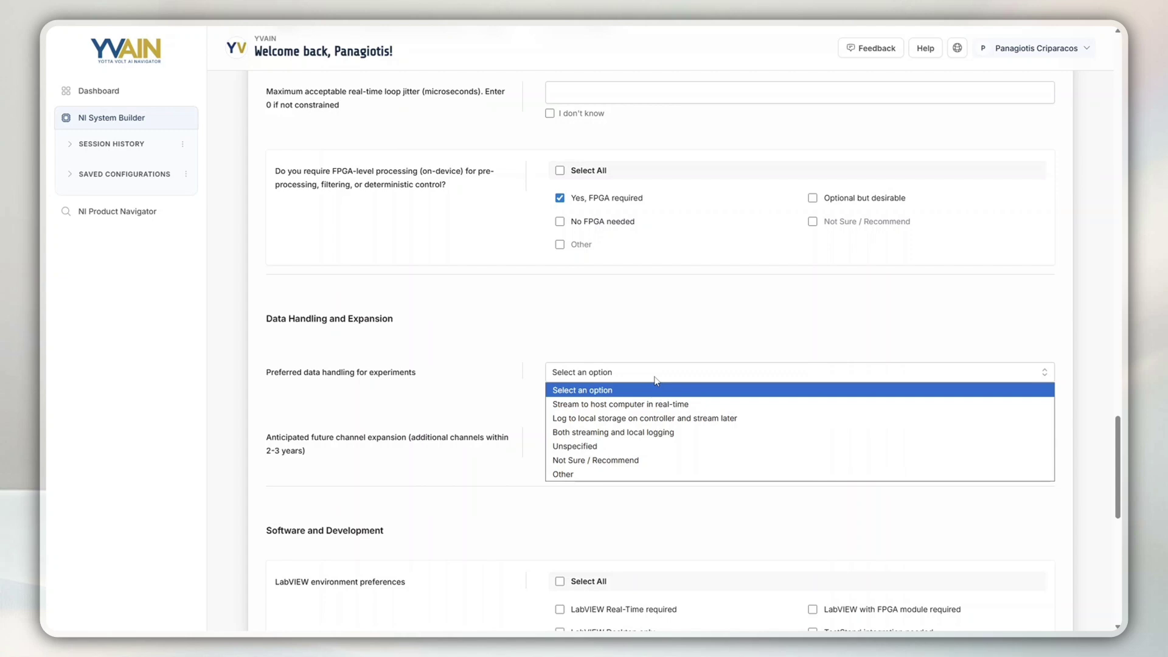
pyautogui.click(657, 460)
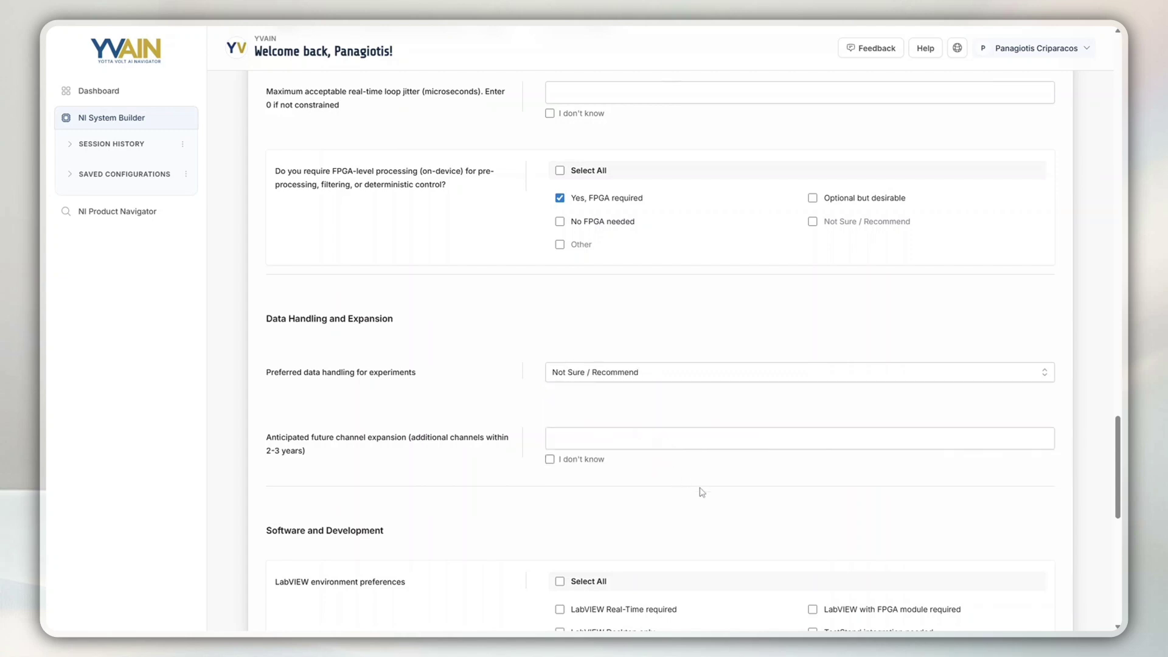
# - Leave the remaining requirement questions blank and submit the refined requirements to continue to the Capabilities stage
pyautogui.scroll(-2, 713, 497)
pyautogui.scroll(-10, 713, 497)
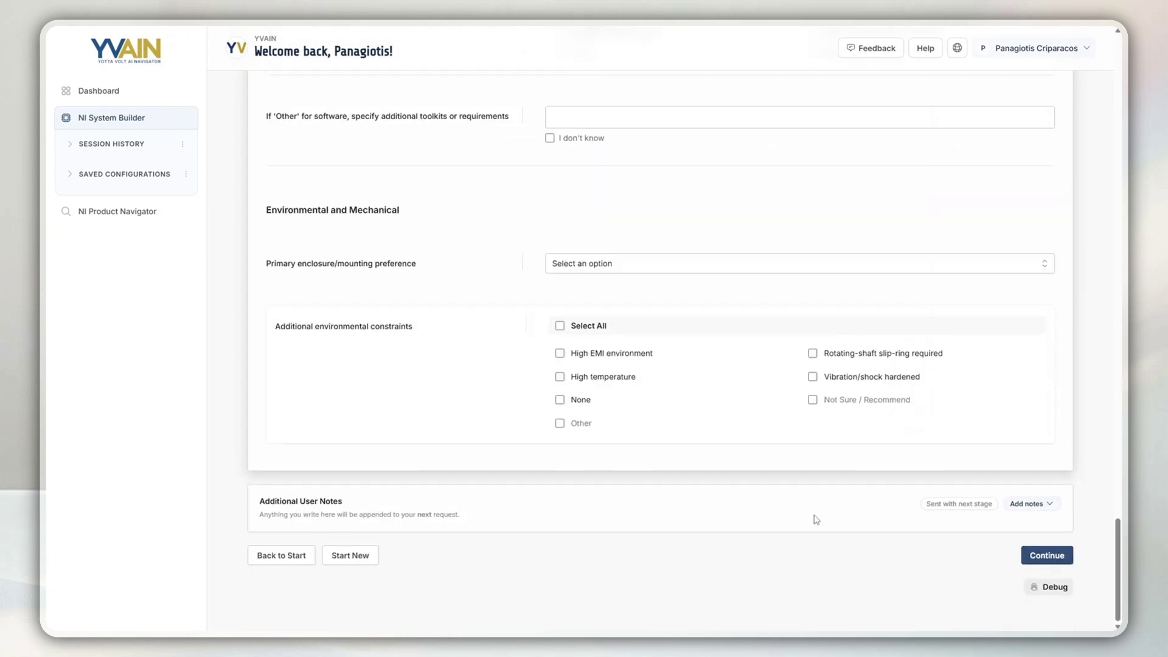
pyautogui.click(1042, 556)
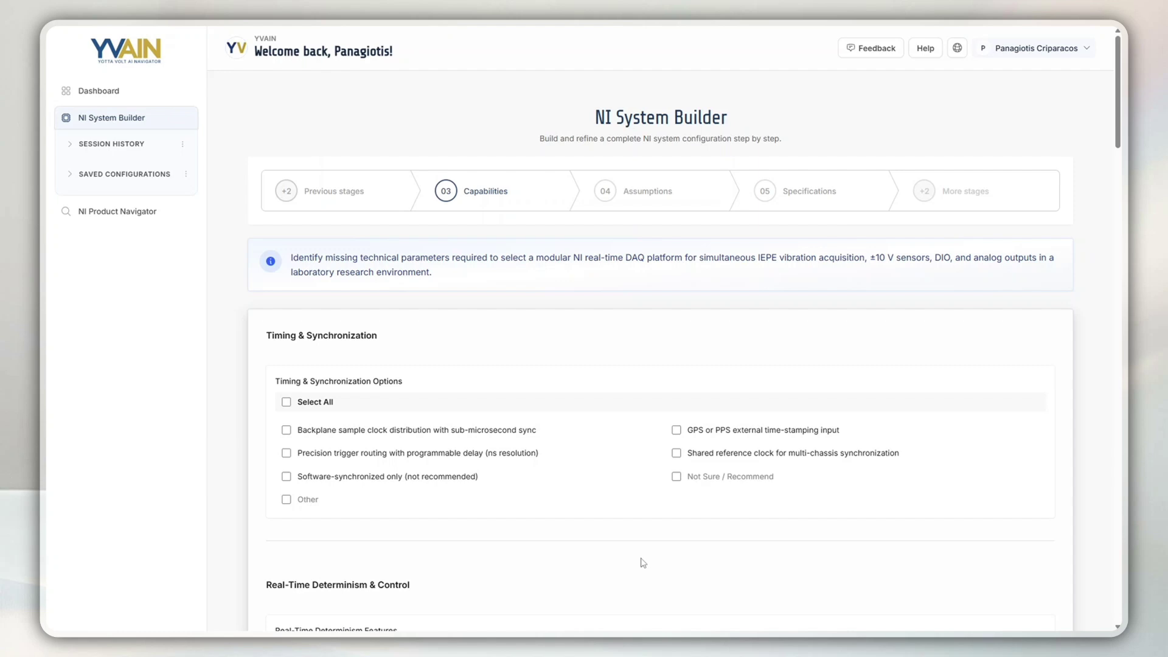
# - Answer both the Timing & Synchronization and the Real-Time Determinism capability questions with Not Sure / Recommend
pyautogui.scroll(-2, 643, 562)
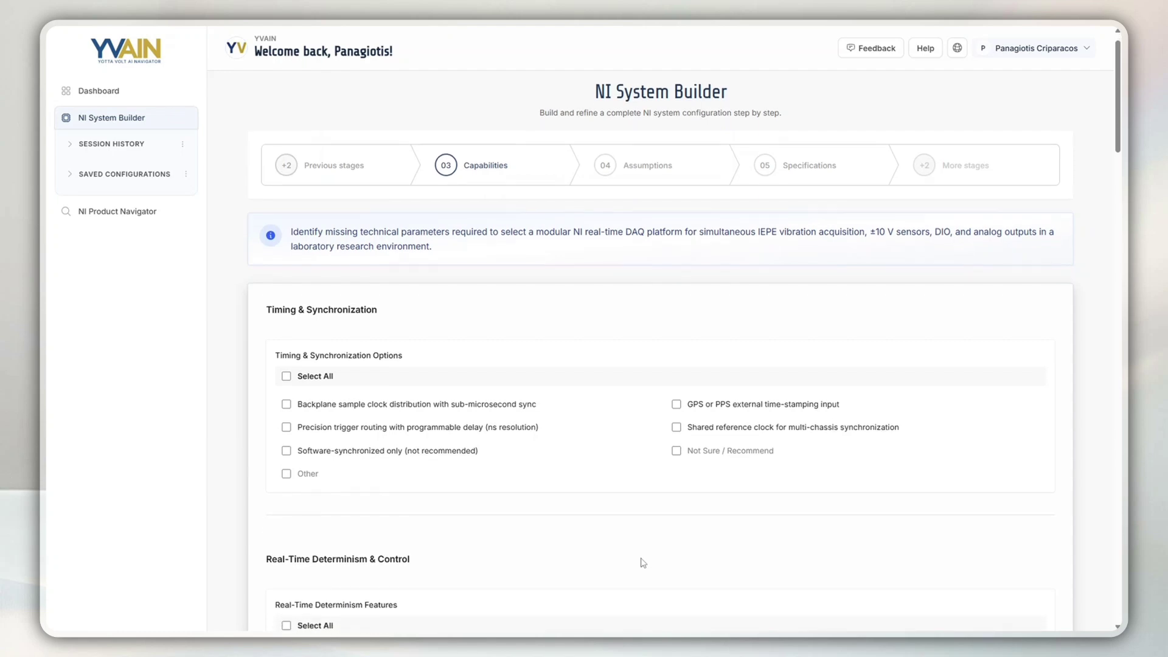
pyautogui.scroll(-2, 643, 562)
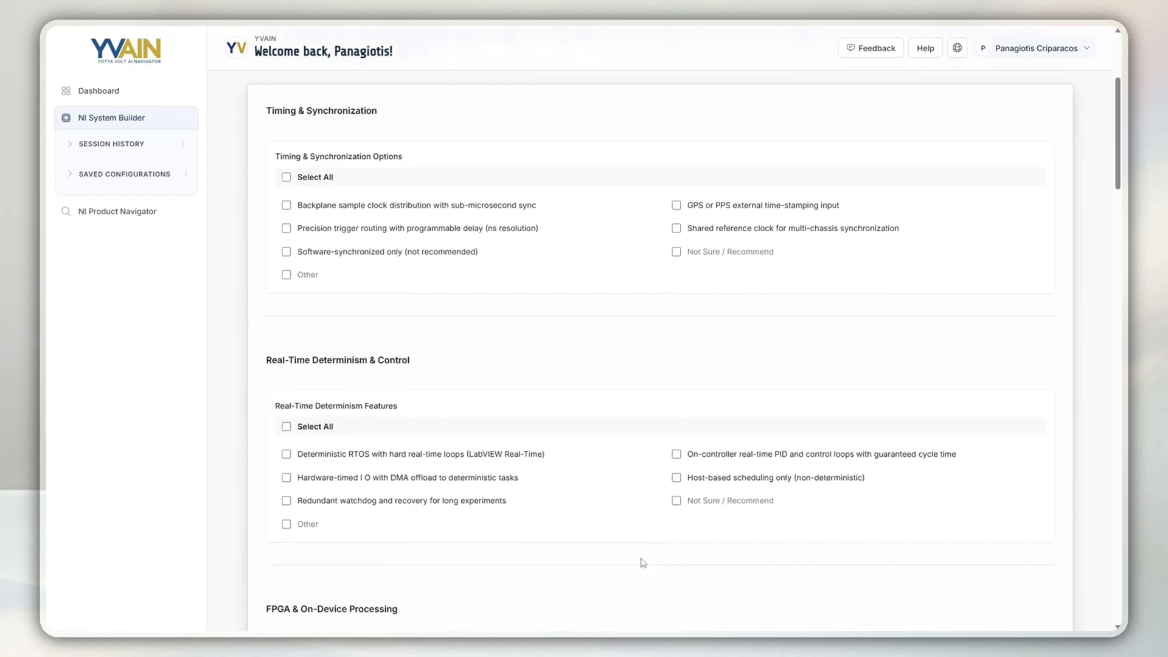
pyautogui.click(701, 254)
pyautogui.scroll(-2, 690, 319)
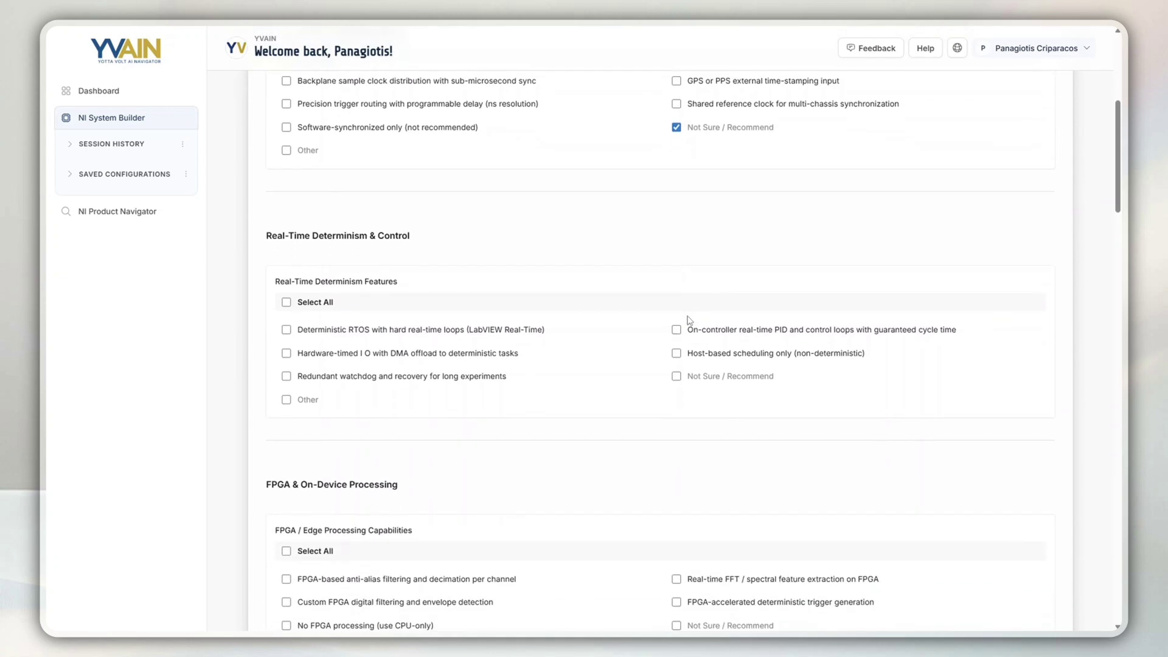
pyautogui.click(692, 376)
# - Select FPGA-based anti-alias filtering and decimation per channel, and answer Signal Conditioning and Front-End with Not Sure / Recommend
pyautogui.scroll(-3, 659, 437)
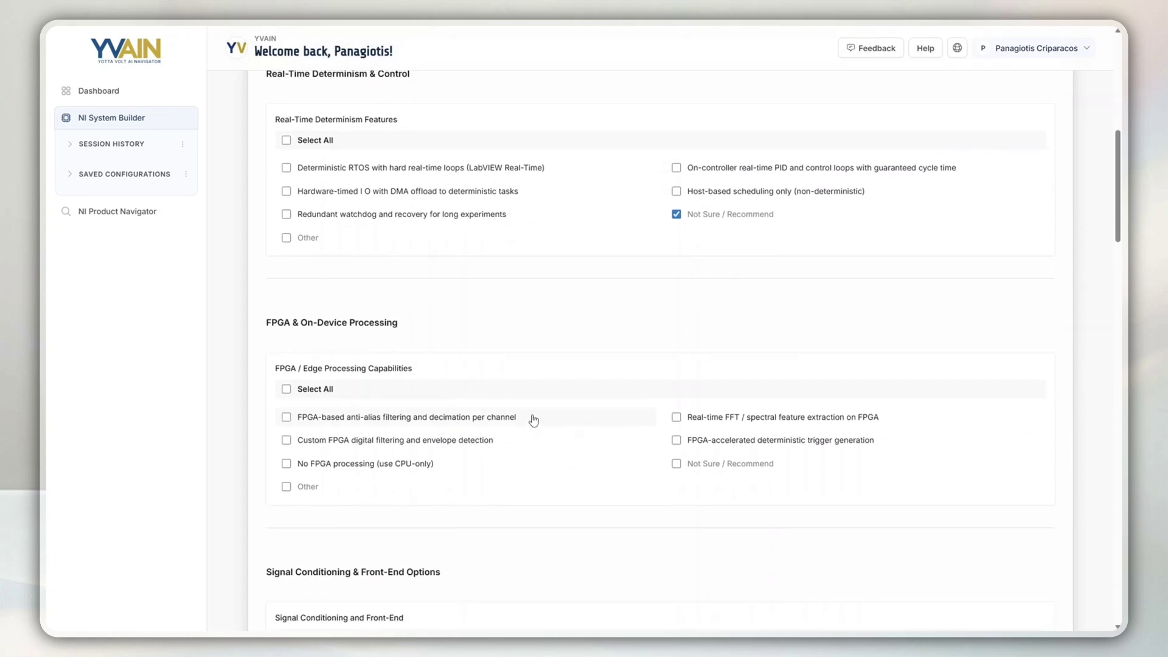
pyautogui.click(537, 420)
pyautogui.scroll(-3, 536, 420)
pyautogui.scroll(-3, 629, 414)
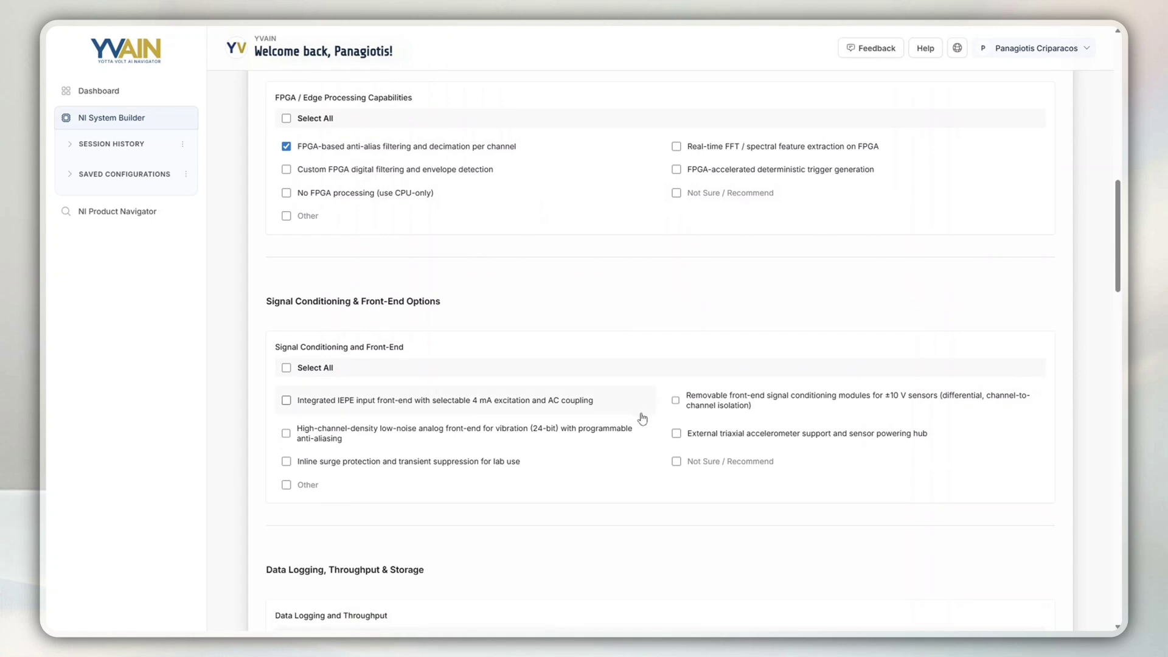
pyautogui.click(692, 461)
# - Select high-speed streaming to host with sustained disk write support and Ethernet GigE throughput for Data Logging and Throughput
pyautogui.scroll(-2, 606, 471)
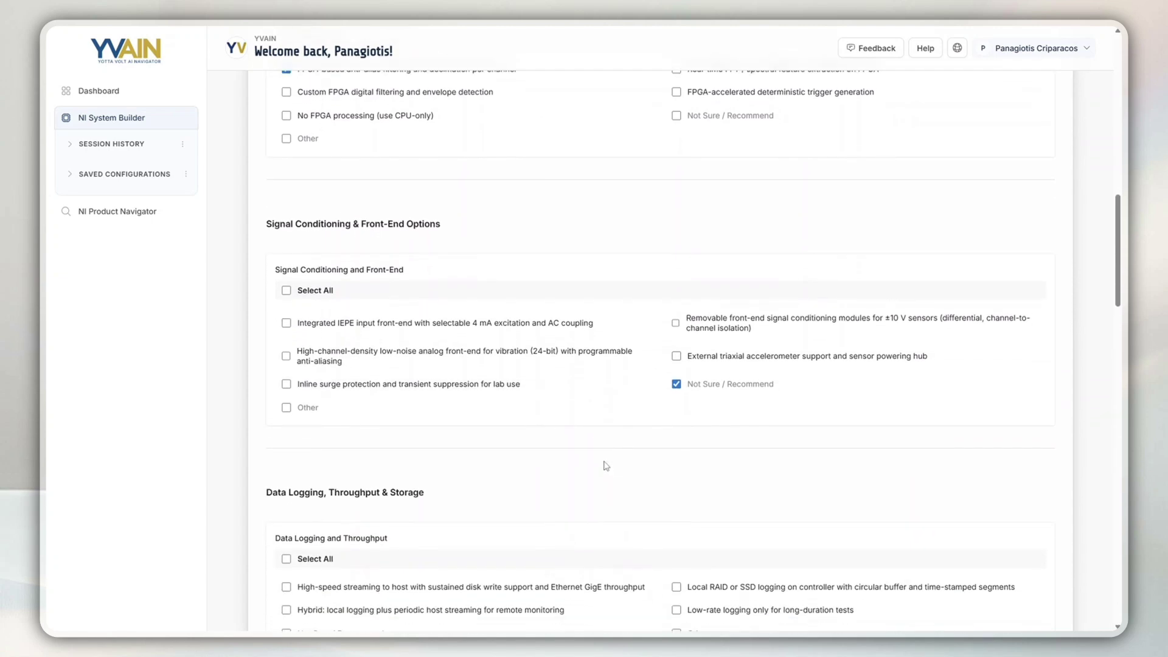
pyautogui.scroll(-3, 610, 448)
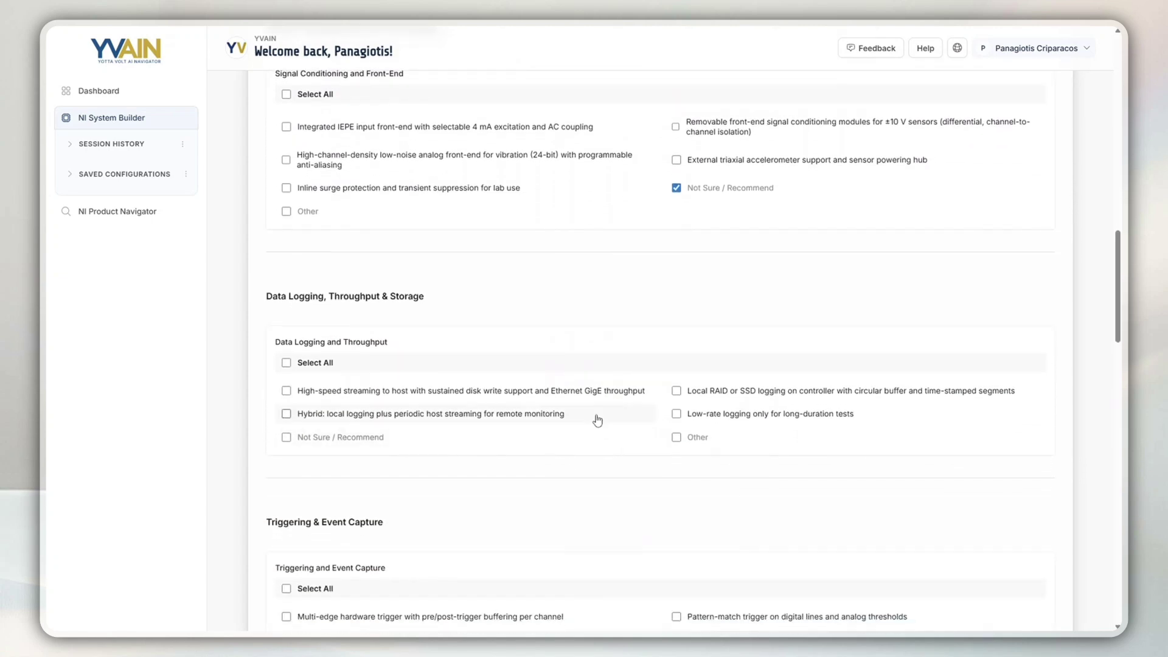
pyautogui.click(577, 391)
# - Leave the capability questions from Triggering & Event Capture onward blank and submit the selections to continue to the Assumptions stage
pyautogui.scroll(-2, 643, 473)
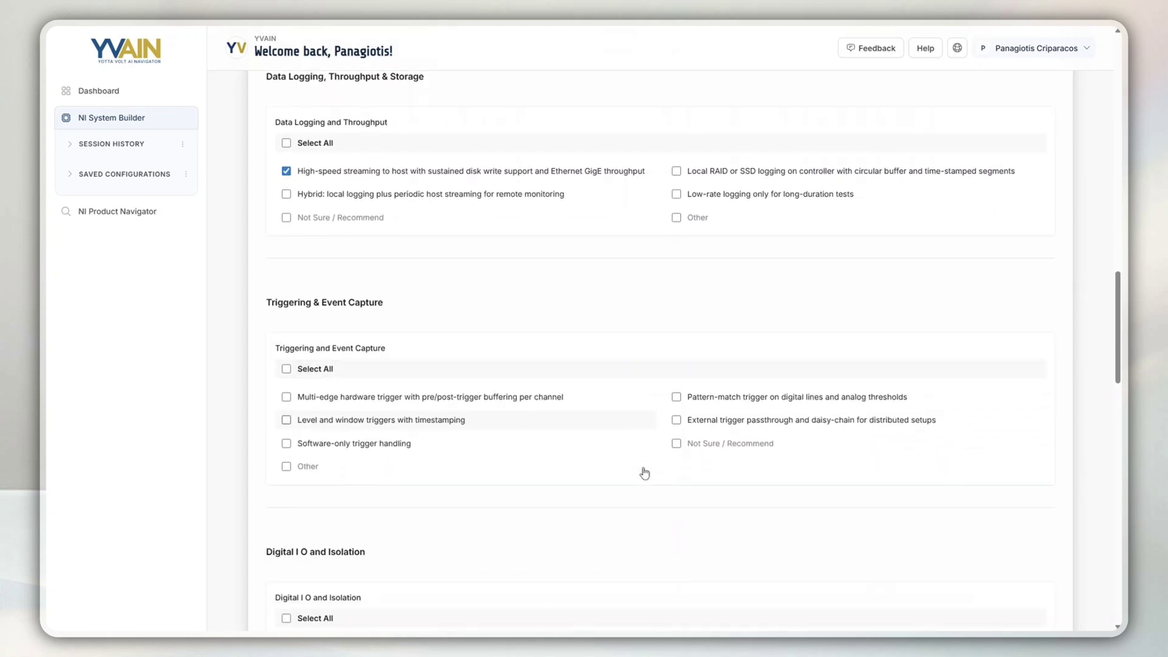
pyautogui.scroll(-4, 644, 473)
pyautogui.scroll(-12, 644, 473)
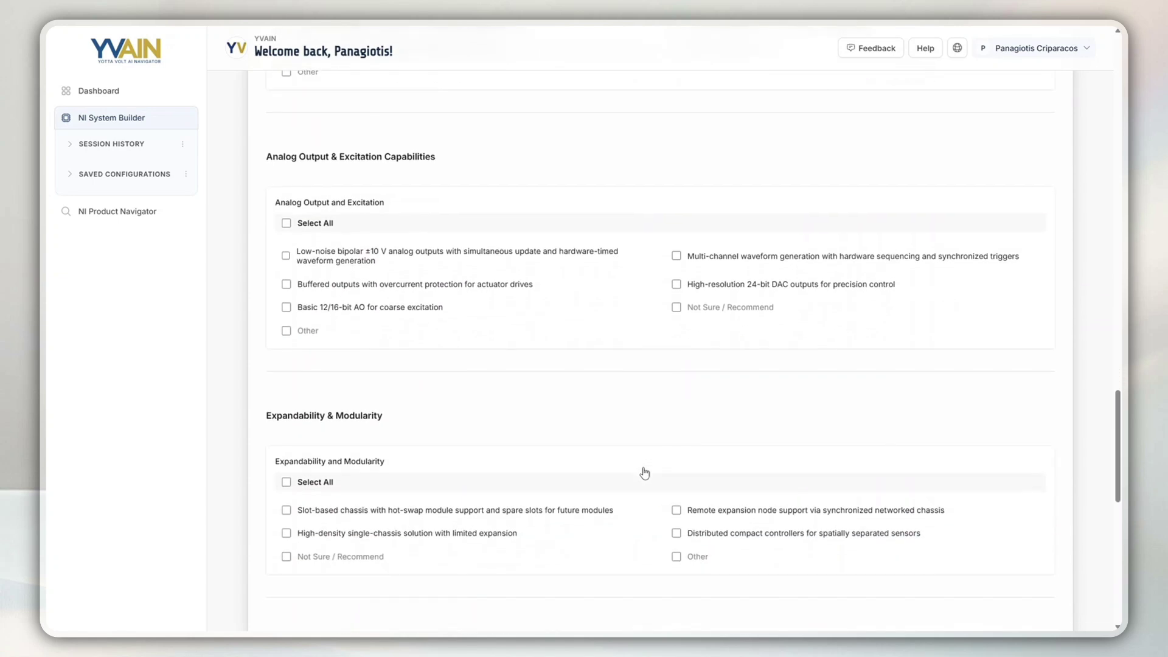
pyautogui.scroll(-2, 645, 473)
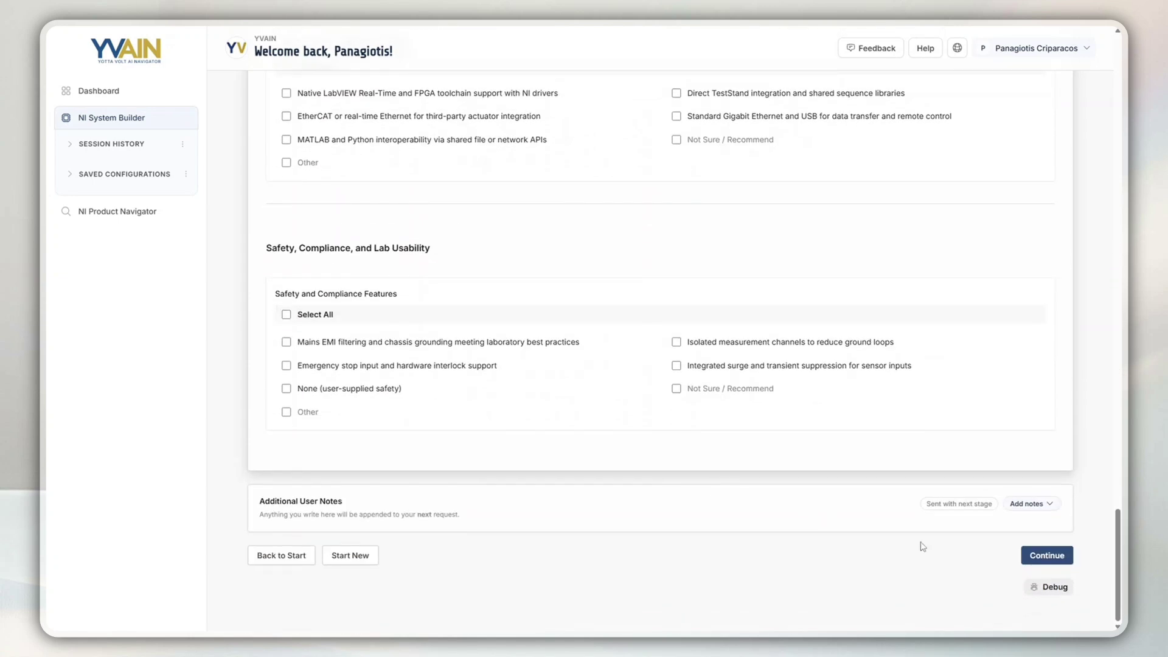
pyautogui.click(1039, 562)
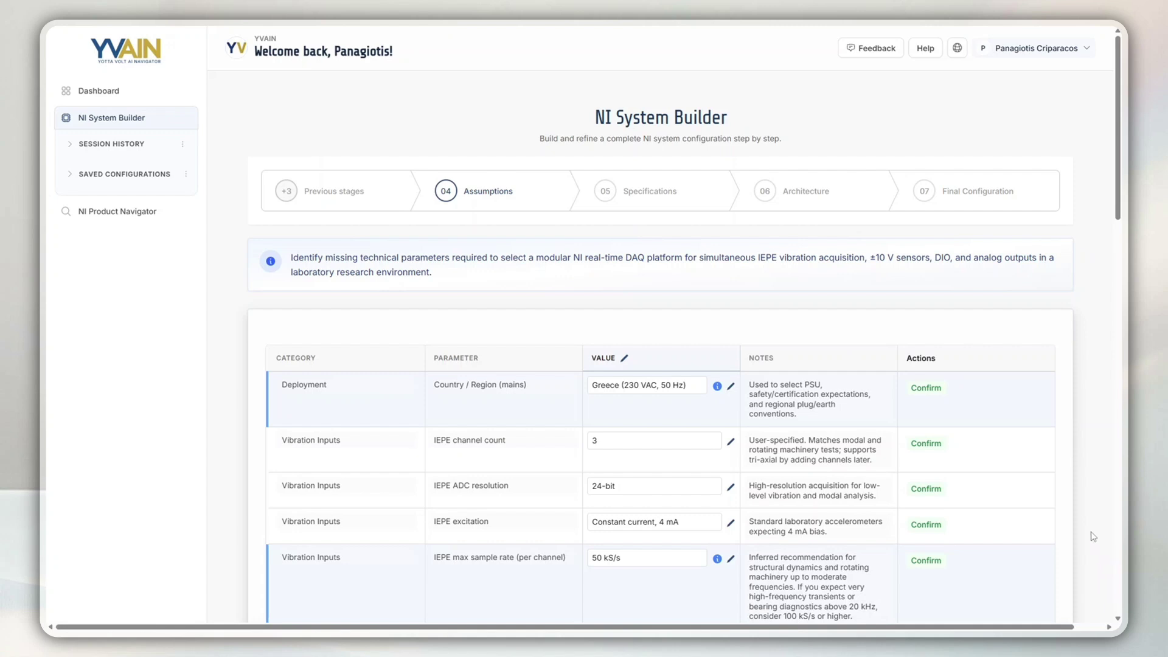
# - Confirm the Country / Region (mains) assumption, then set the IEPE channel count to 4 and confirm it
pyautogui.scroll(-2, 1093, 536)
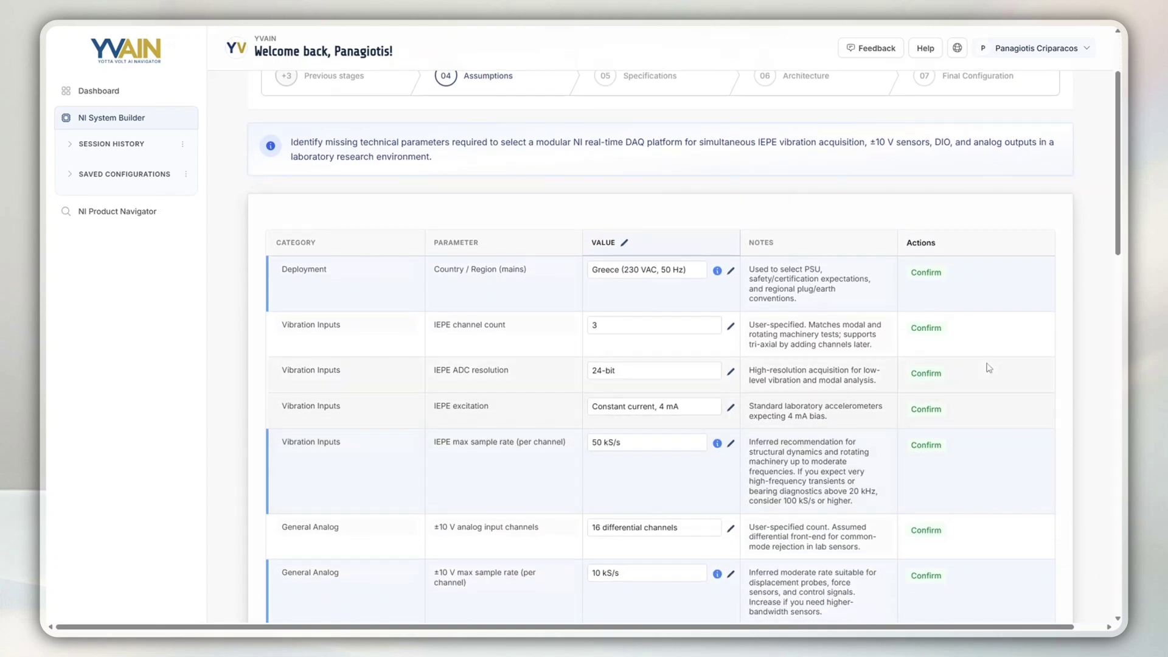
pyautogui.click(927, 277)
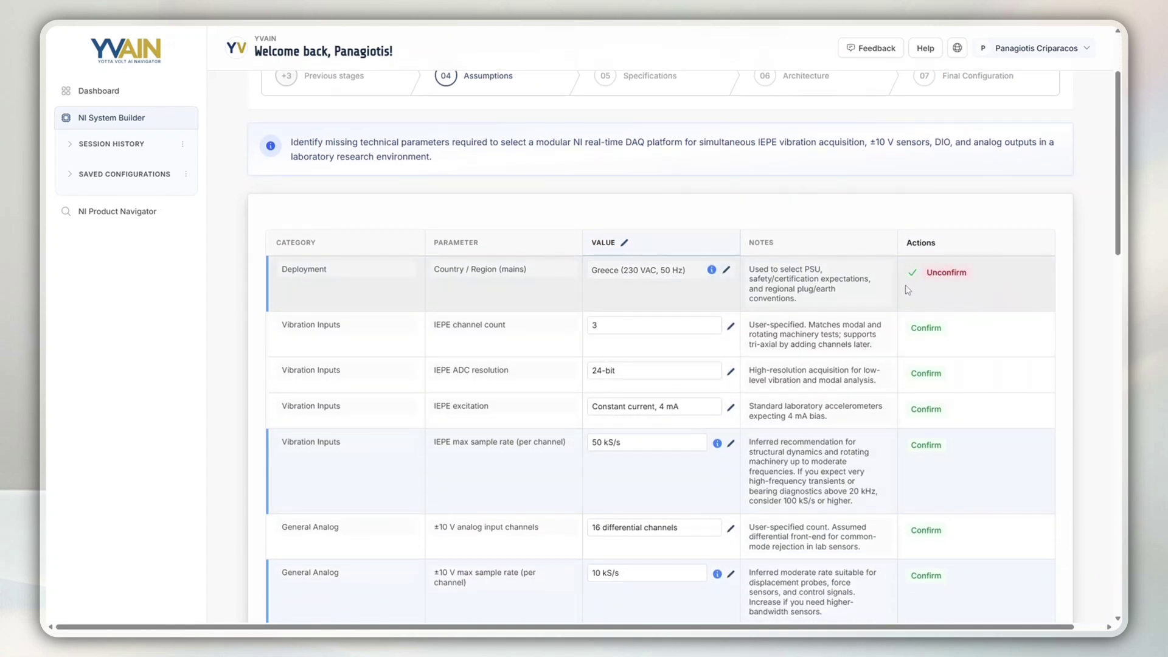
pyautogui.click(654, 322)
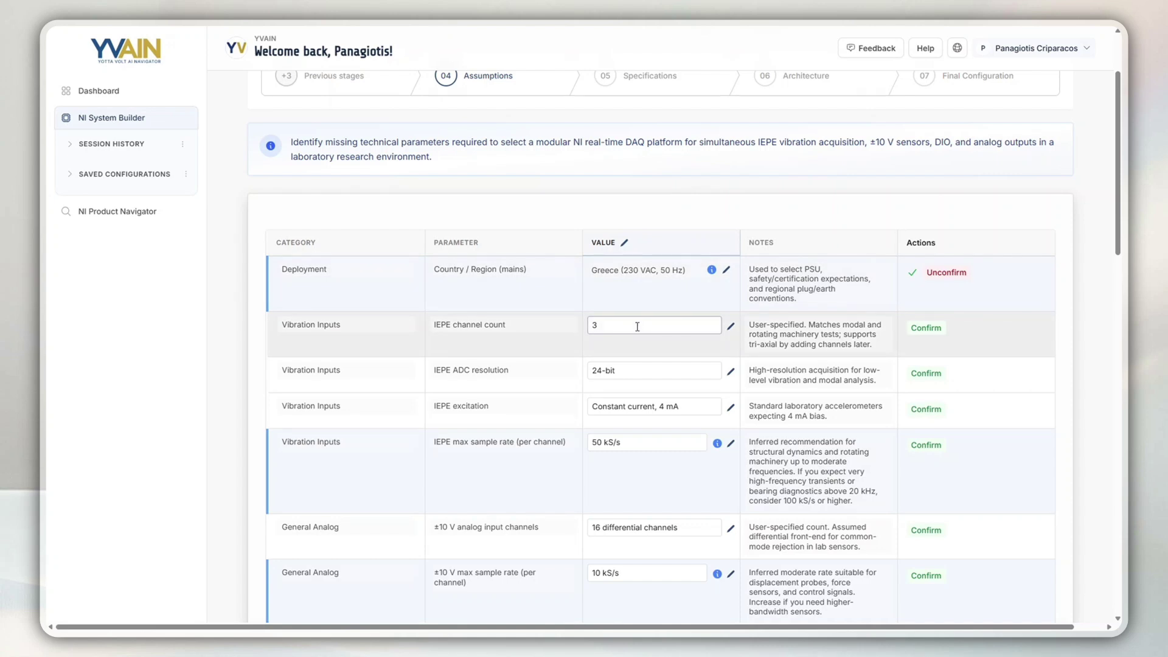
pyautogui.press('BackSpace')
pyautogui.write('4')
pyautogui.click(921, 330)
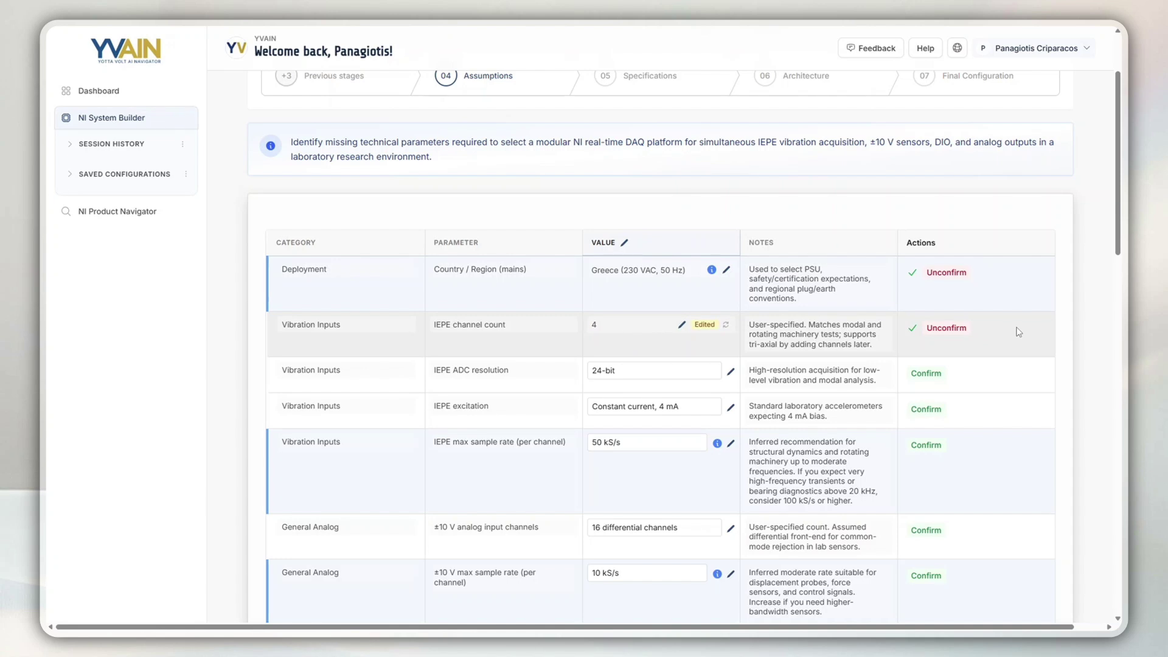
# - Confirm the IEPE ADC resolution, excitation and max sample rate assumptions, plus the ±10 V analog input channels and max sample rate
pyautogui.scroll(-3, 944, 329)
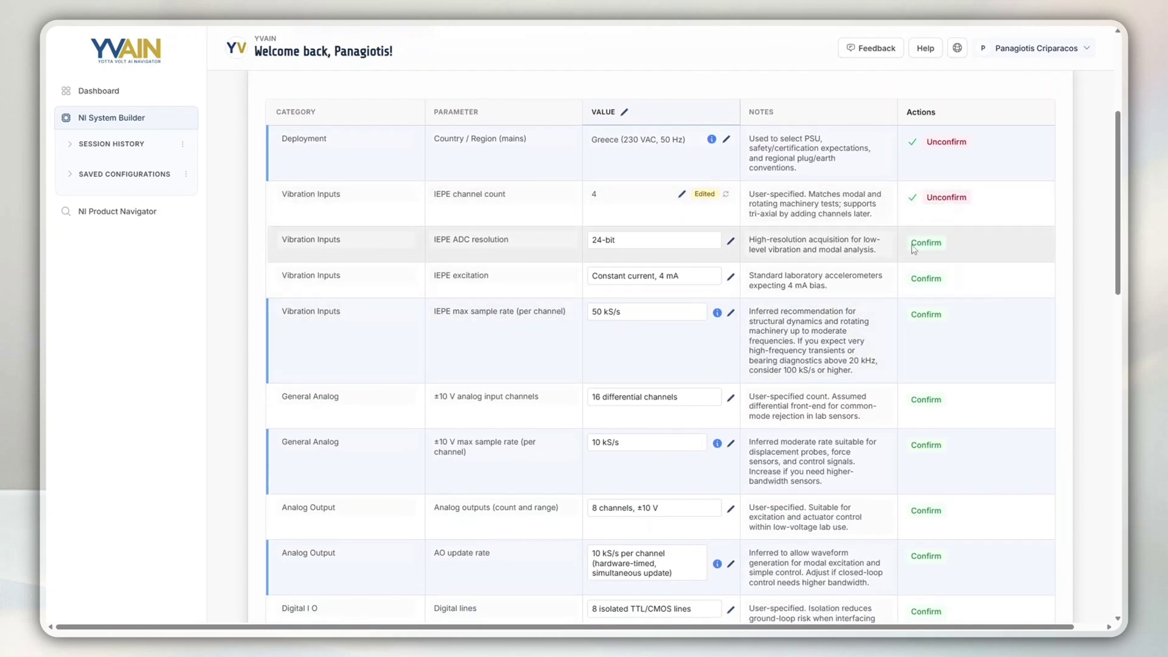
pyautogui.click(914, 248)
pyautogui.click(930, 280)
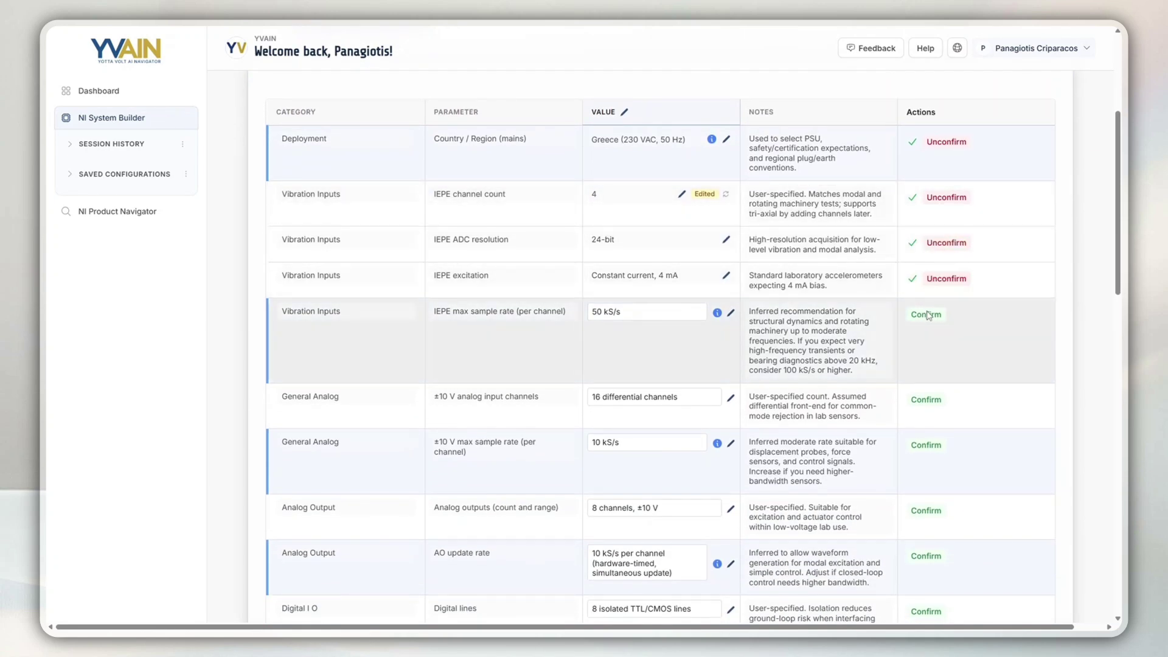
pyautogui.click(926, 314)
pyautogui.click(925, 400)
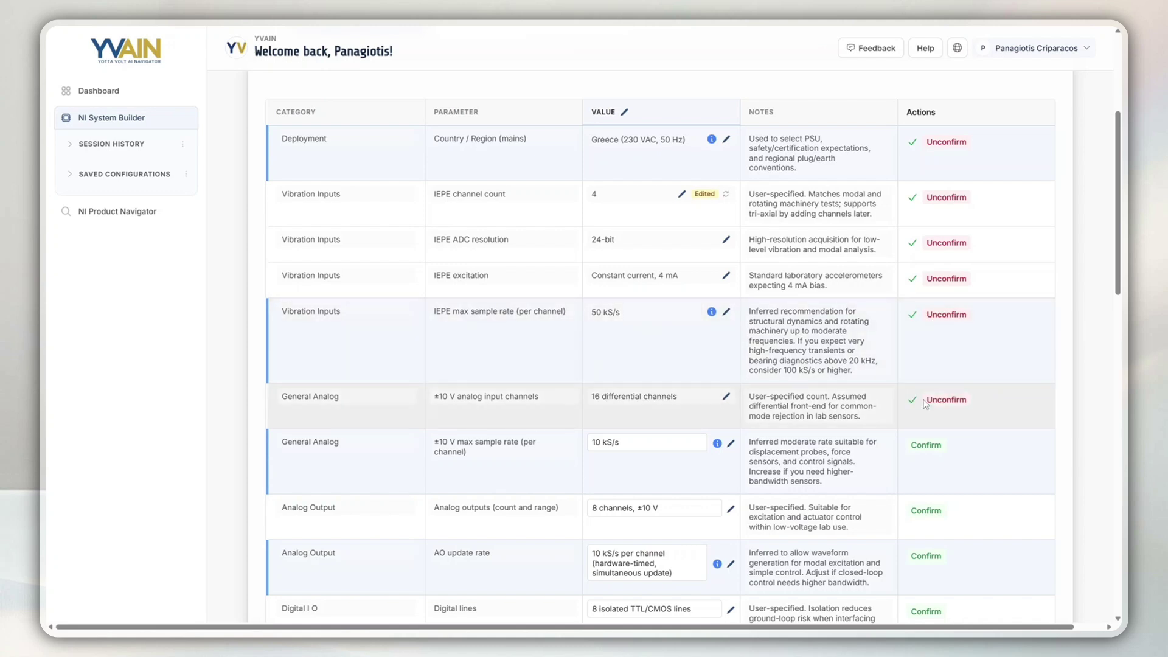
pyautogui.click(926, 445)
# - Confirm the analog outputs, AO update rate and digital lines assumptions
pyautogui.scroll(-2, 927, 444)
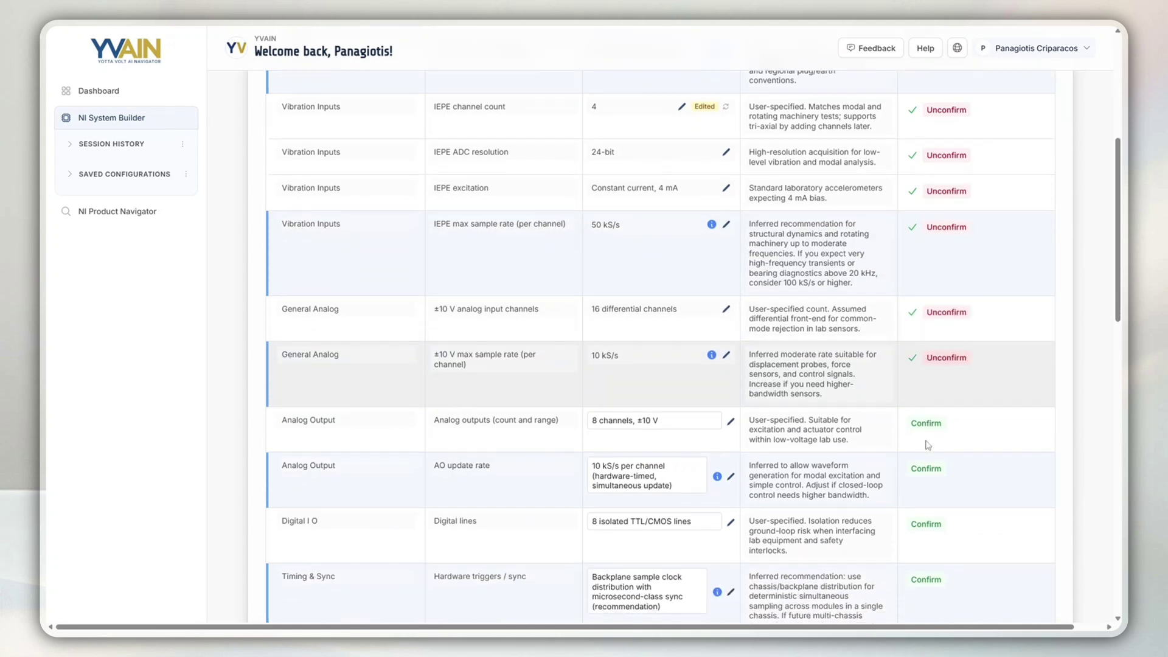
pyautogui.scroll(-2, 927, 445)
pyautogui.click(926, 342)
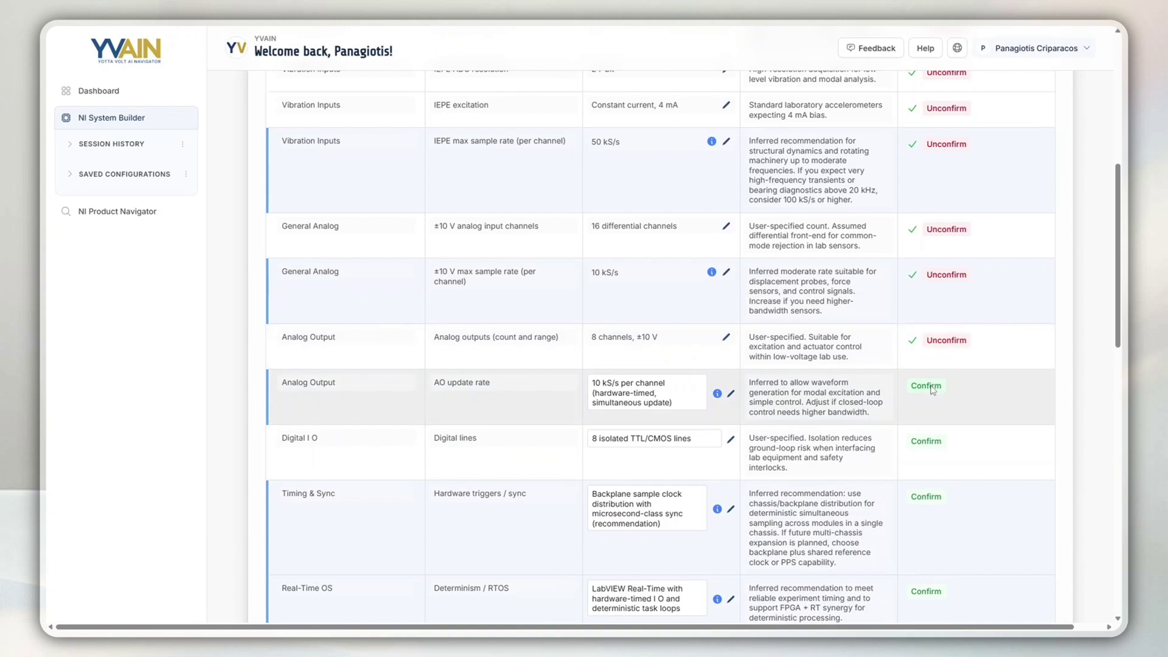
pyautogui.click(933, 390)
pyautogui.click(929, 442)
# - Confirm the Timing & Sync, Real-Time OS, FPGA and Signal Conditioning assumptions
pyautogui.scroll(-3, 930, 443)
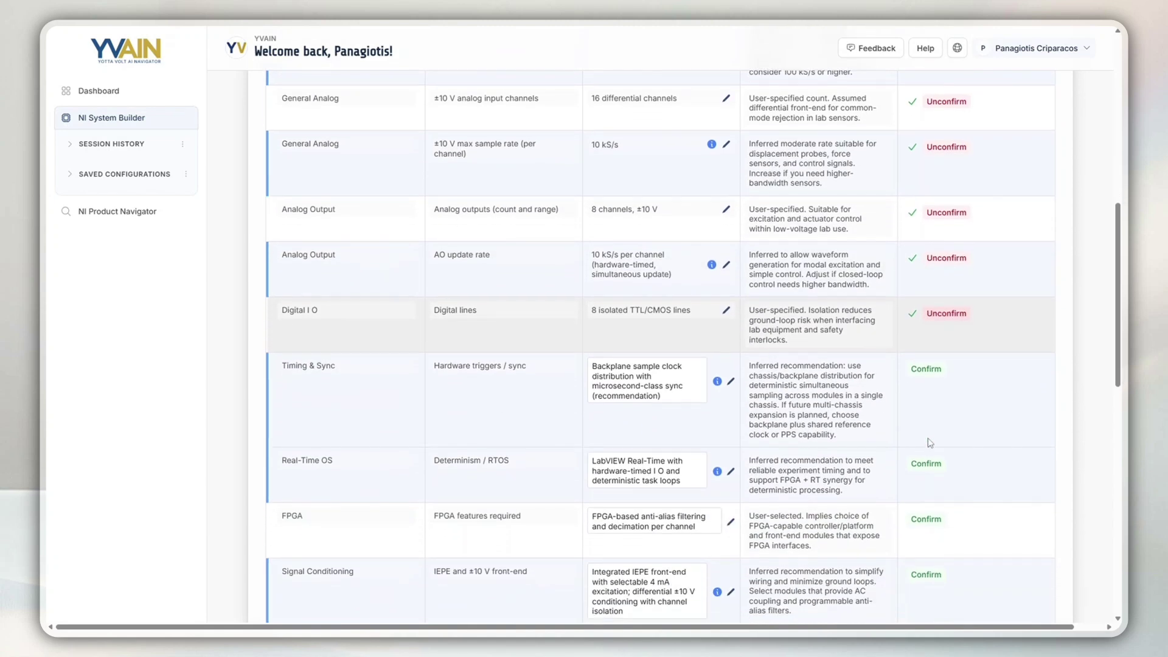
pyautogui.click(926, 347)
pyautogui.click(920, 441)
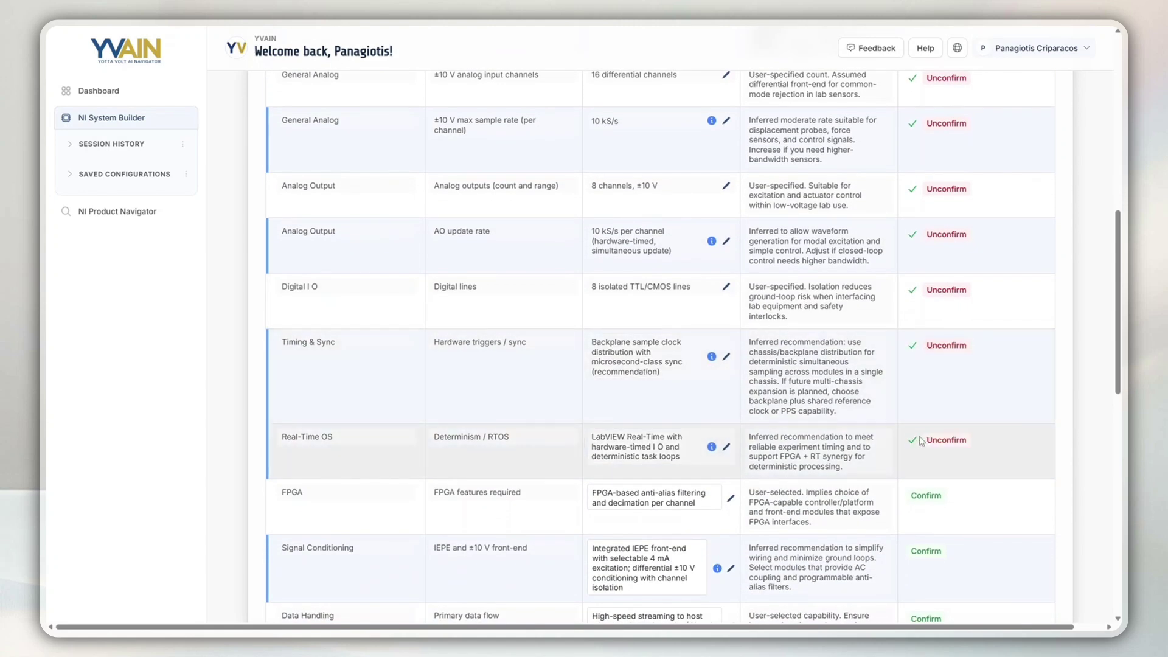
pyautogui.scroll(-3, 980, 401)
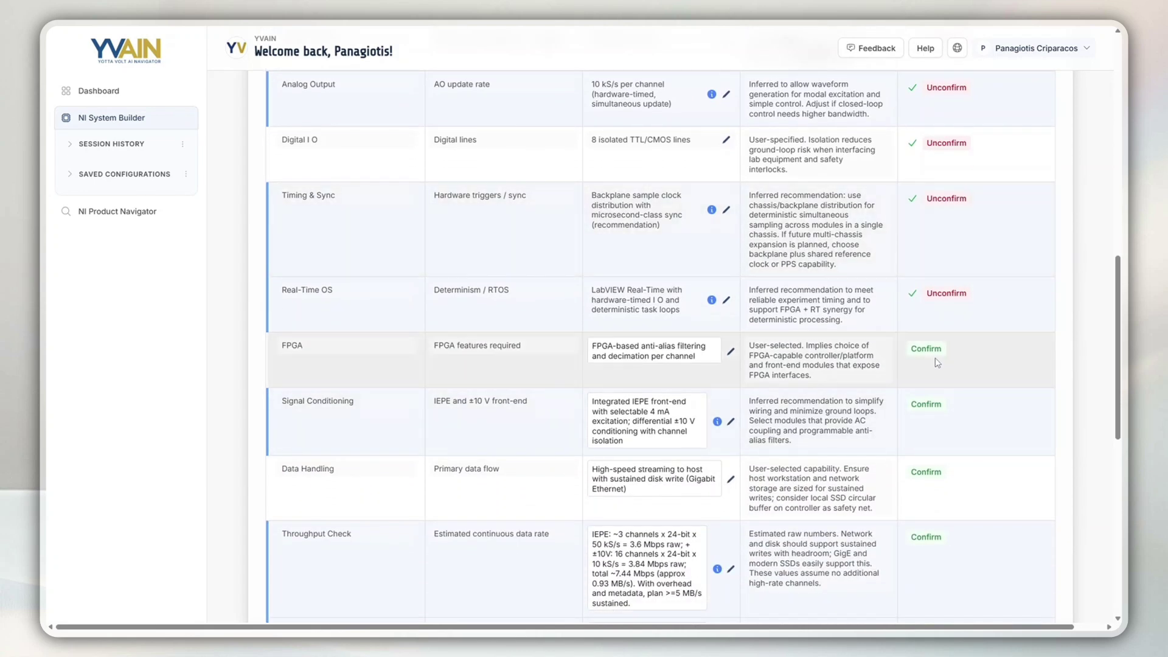
pyautogui.click(926, 350)
pyautogui.click(924, 404)
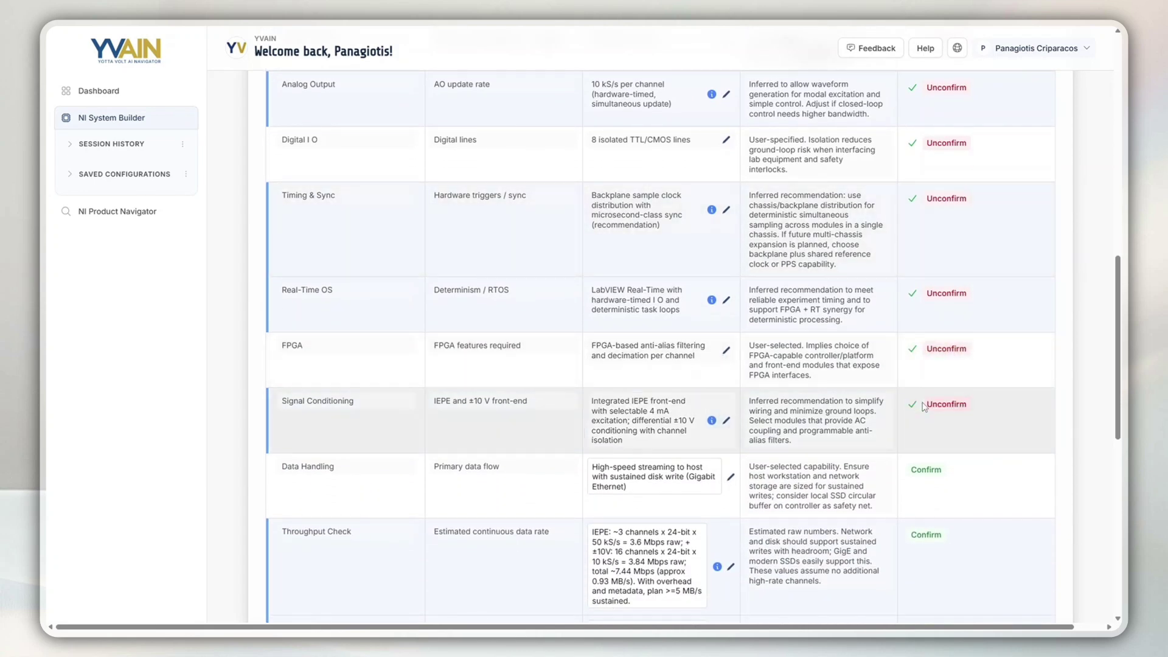
# - Confirm the Data Handling, Throughput Check and Capacity Planning assumptions
pyautogui.scroll(-4, 924, 407)
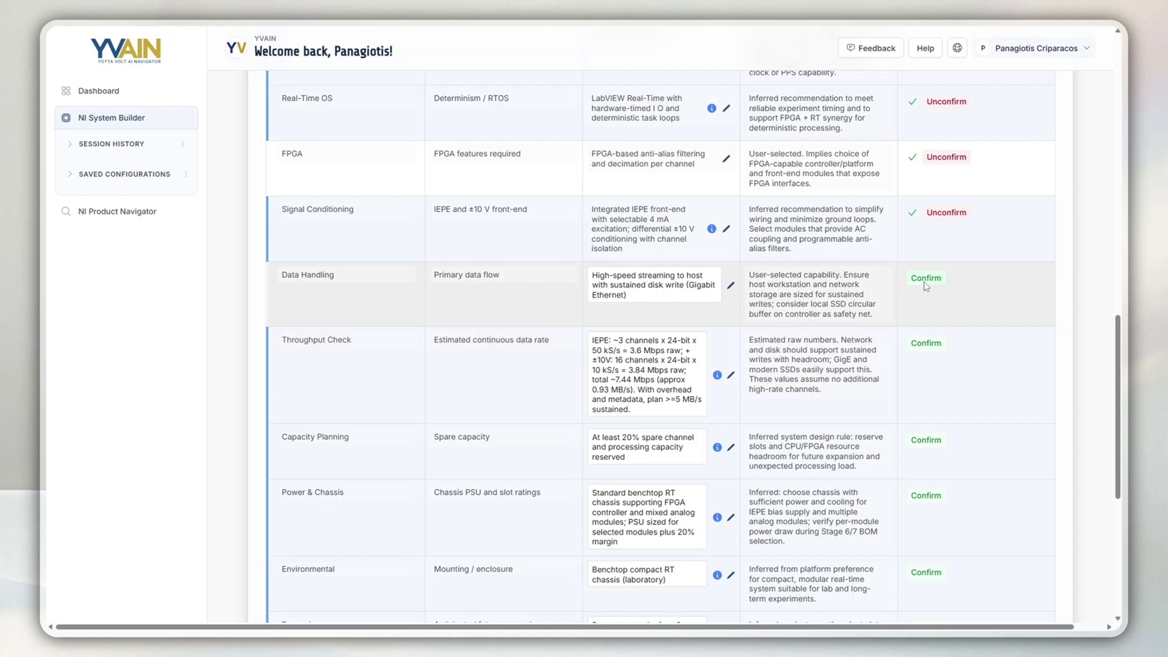
pyautogui.click(926, 280)
pyautogui.click(927, 345)
pyautogui.click(925, 438)
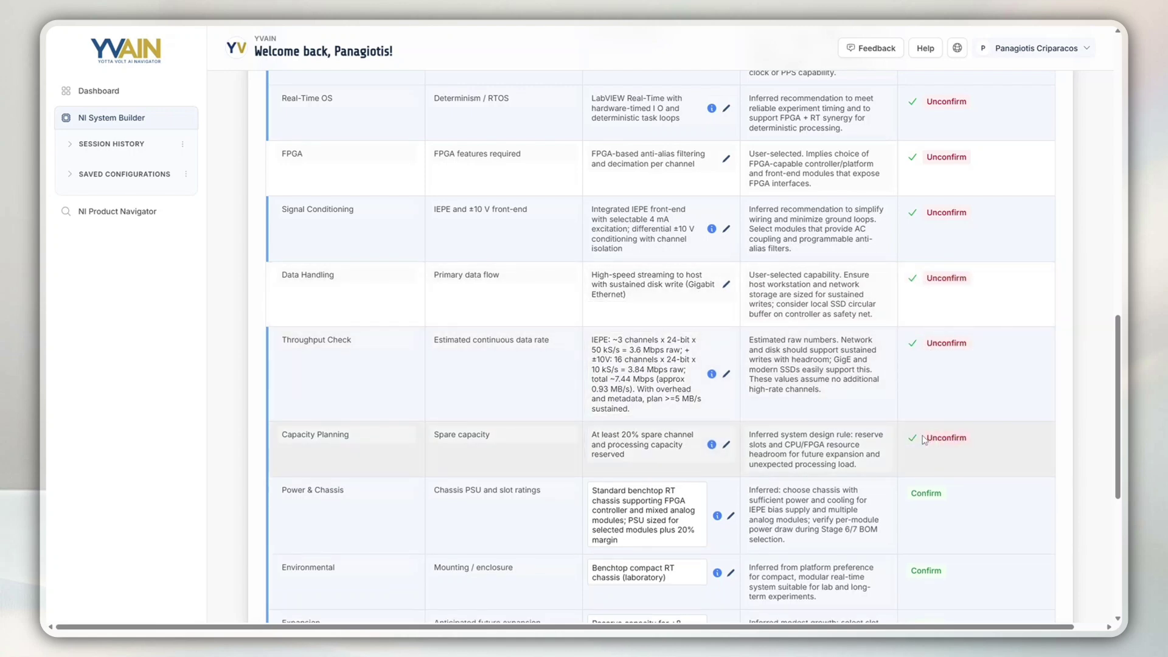
# - Confirm the remaining Power & Chassis, Environmental, Expansion, Software and Safety assumptions
pyautogui.scroll(-3, 925, 389)
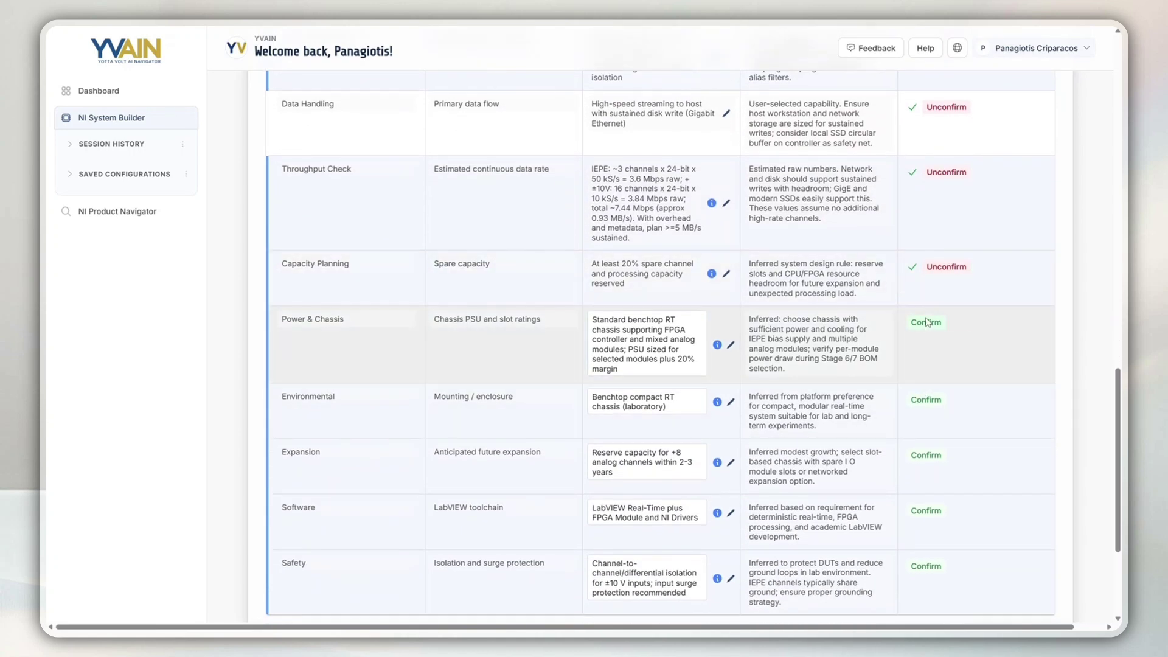
pyautogui.click(926, 323)
pyautogui.click(926, 400)
pyautogui.scroll(-2, 925, 390)
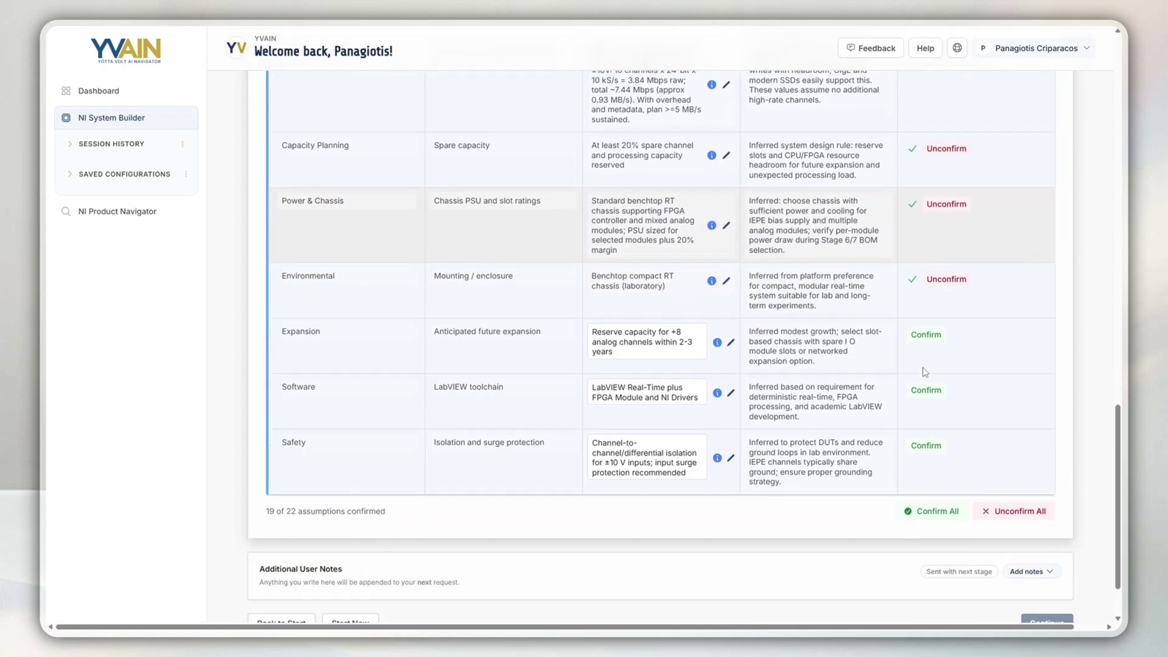
pyautogui.click(926, 332)
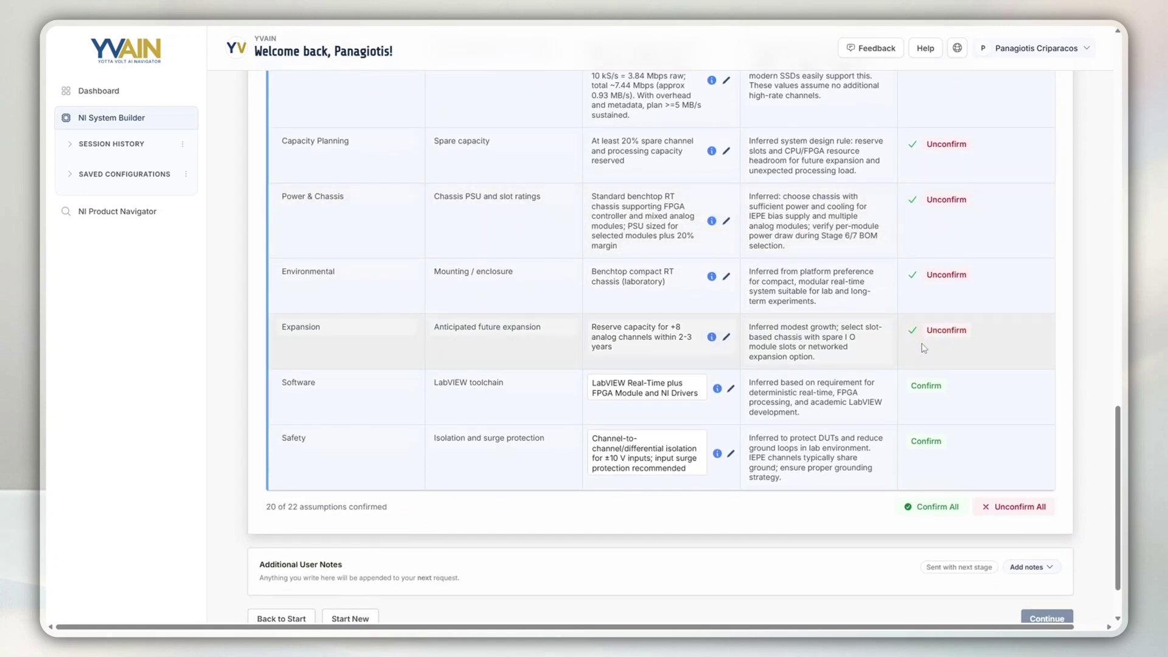
pyautogui.click(926, 386)
pyautogui.click(926, 441)
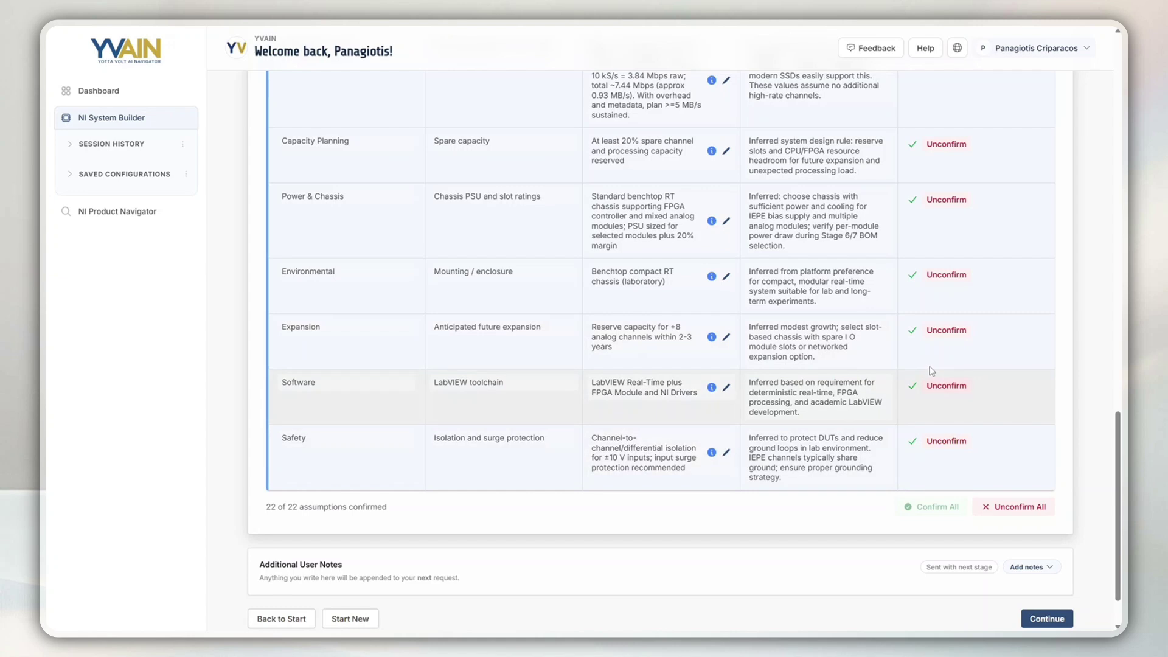
# - Review the values and notes of the confirmed assumptions throughout the table
pyautogui.scroll(1, 934, 336)
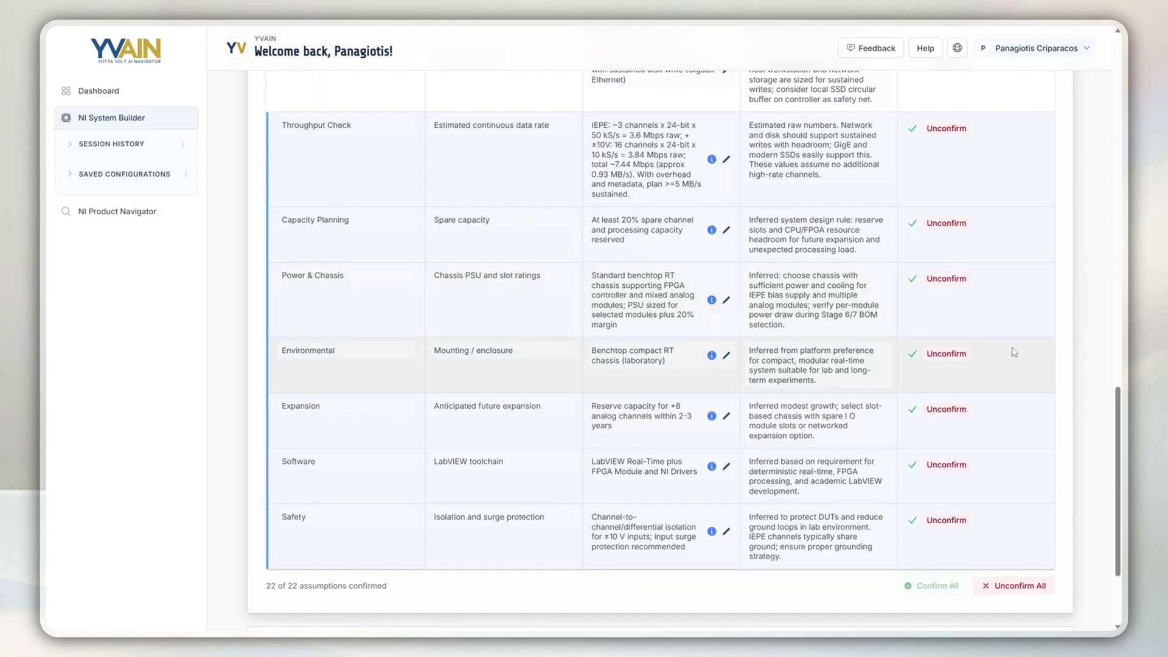
pyautogui.scroll(-2, 1012, 353)
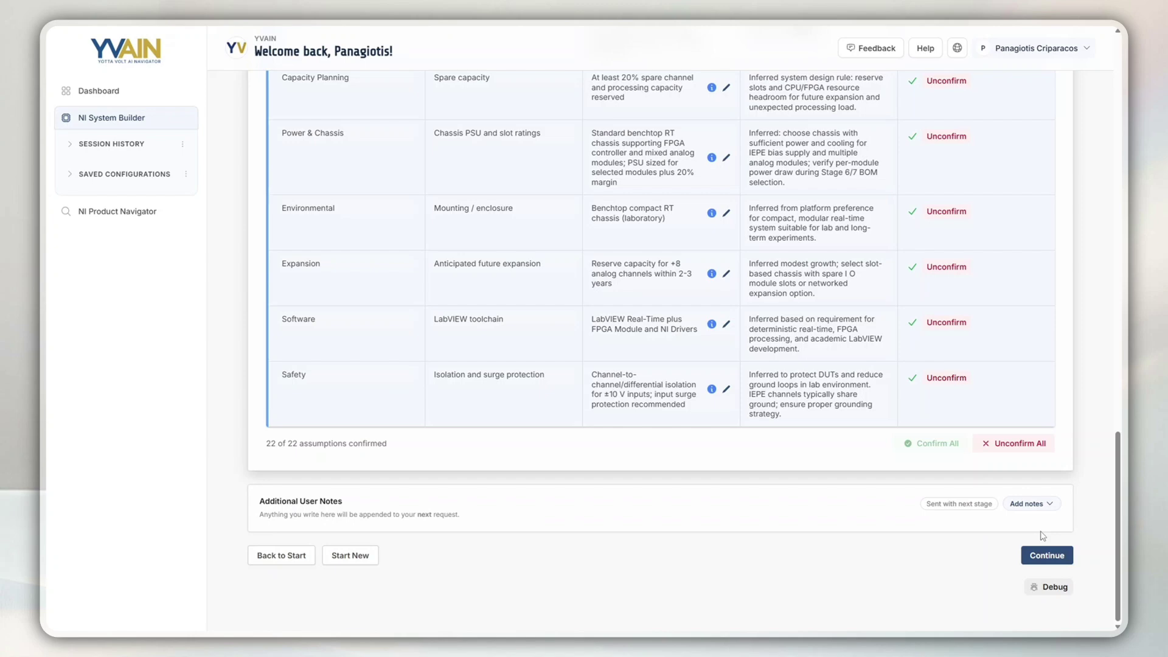
pyautogui.scroll(10, 1041, 535)
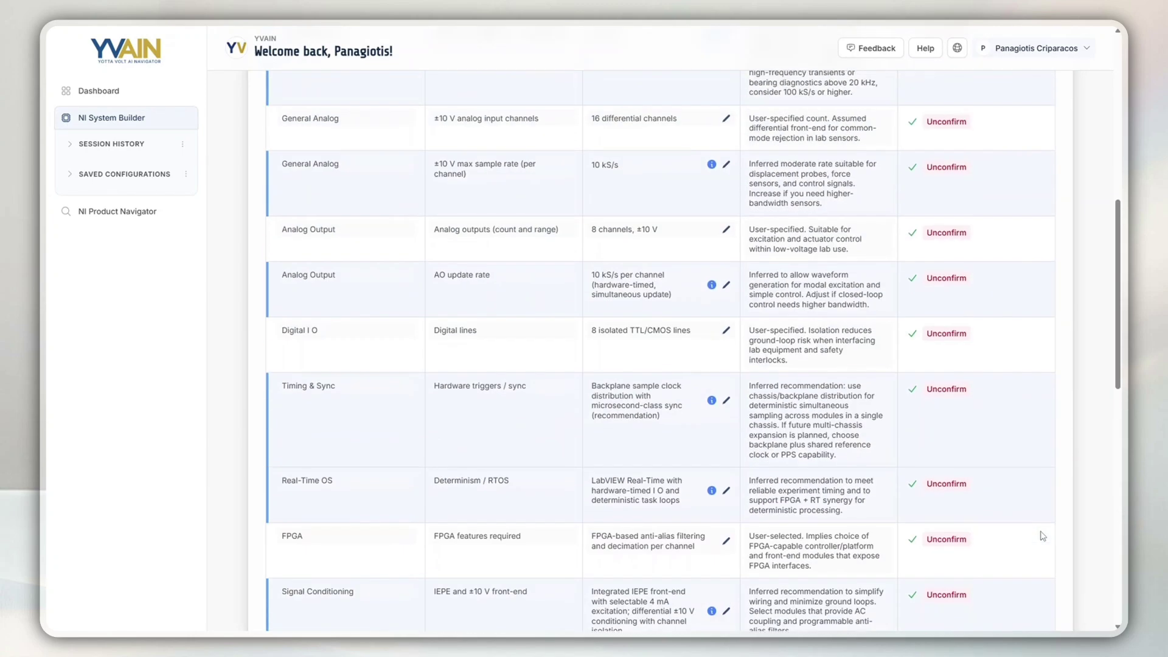
pyautogui.scroll(6, 1042, 536)
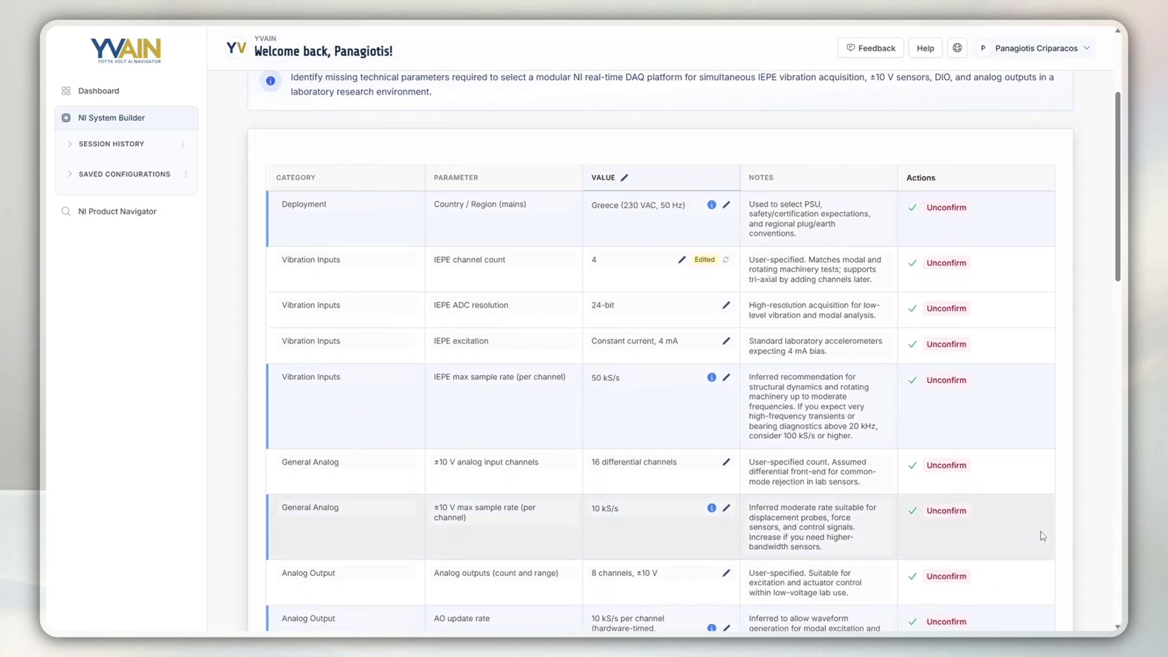
pyautogui.scroll(3, 1042, 535)
pyautogui.scroll(-5, 1042, 535)
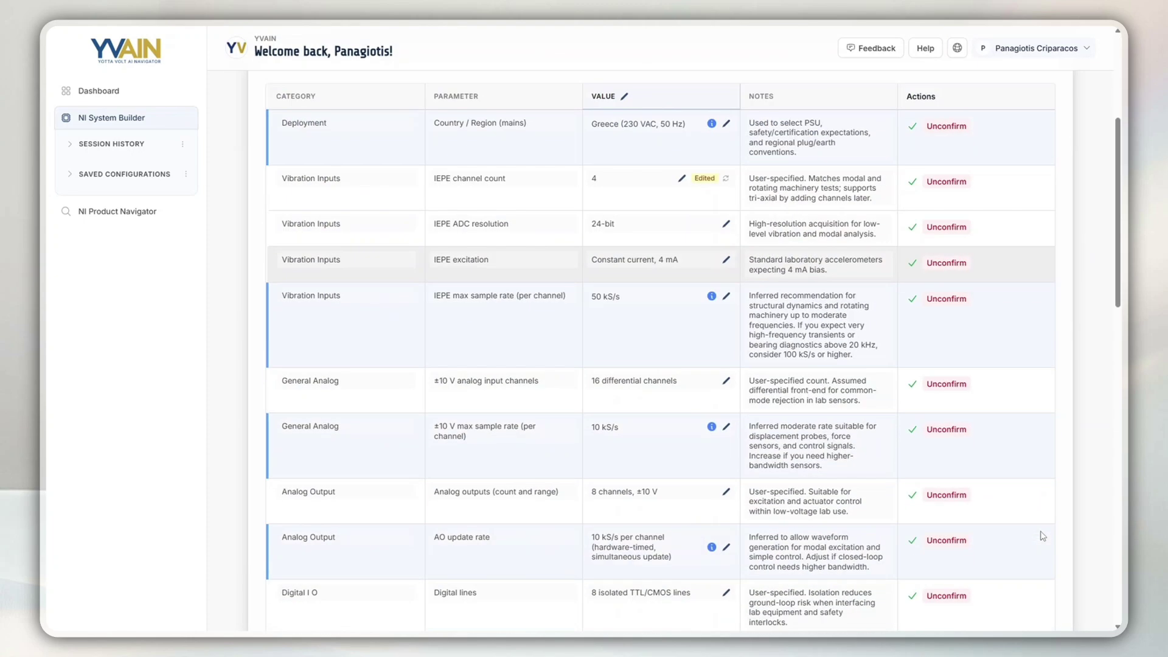
# - Check the end of the confirmed assumptions table and continue to the Specifications stage
pyautogui.scroll(-15, 1042, 536)
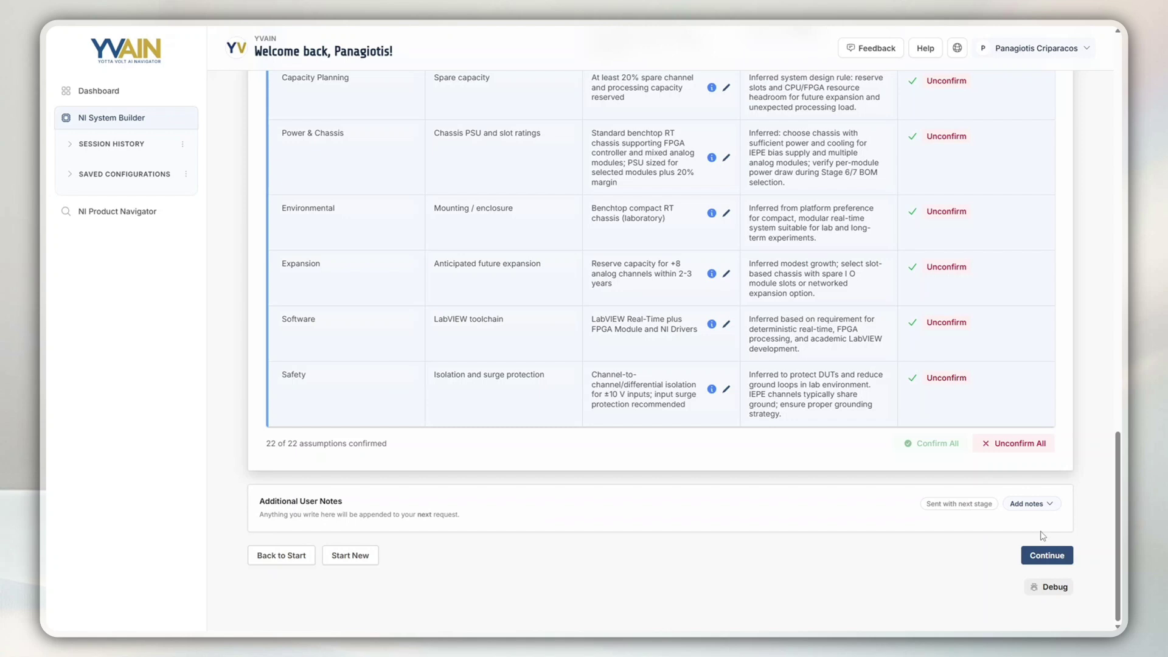
pyautogui.scroll(3, 1043, 535)
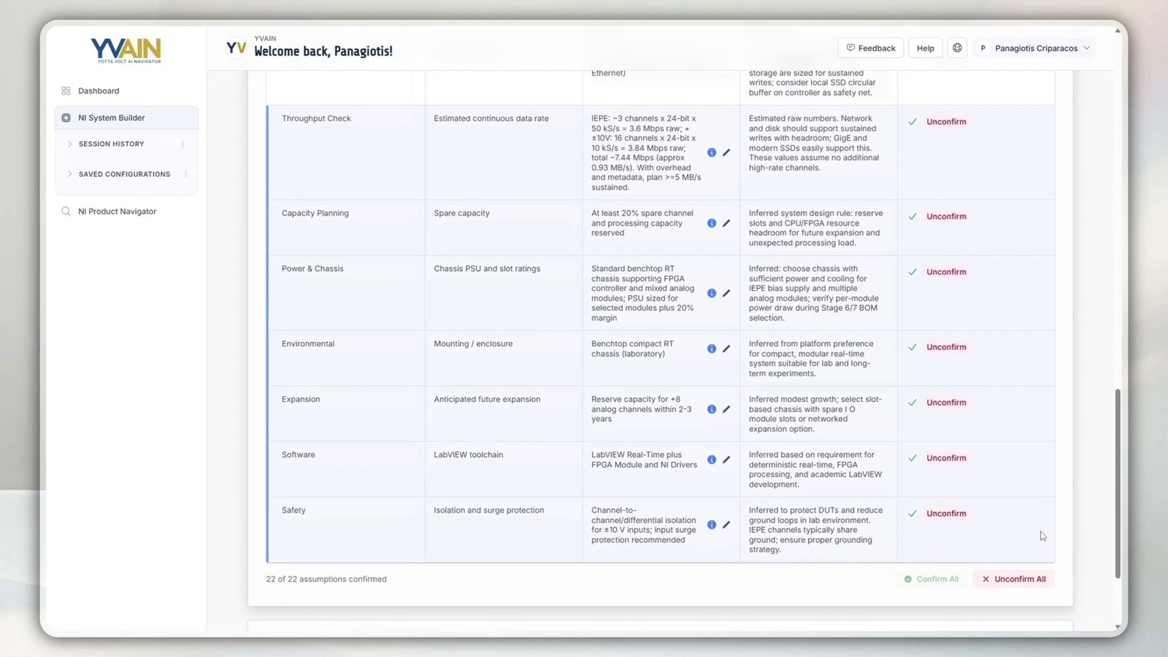
pyautogui.scroll(-1, 1042, 536)
pyautogui.scroll(-2, 1042, 536)
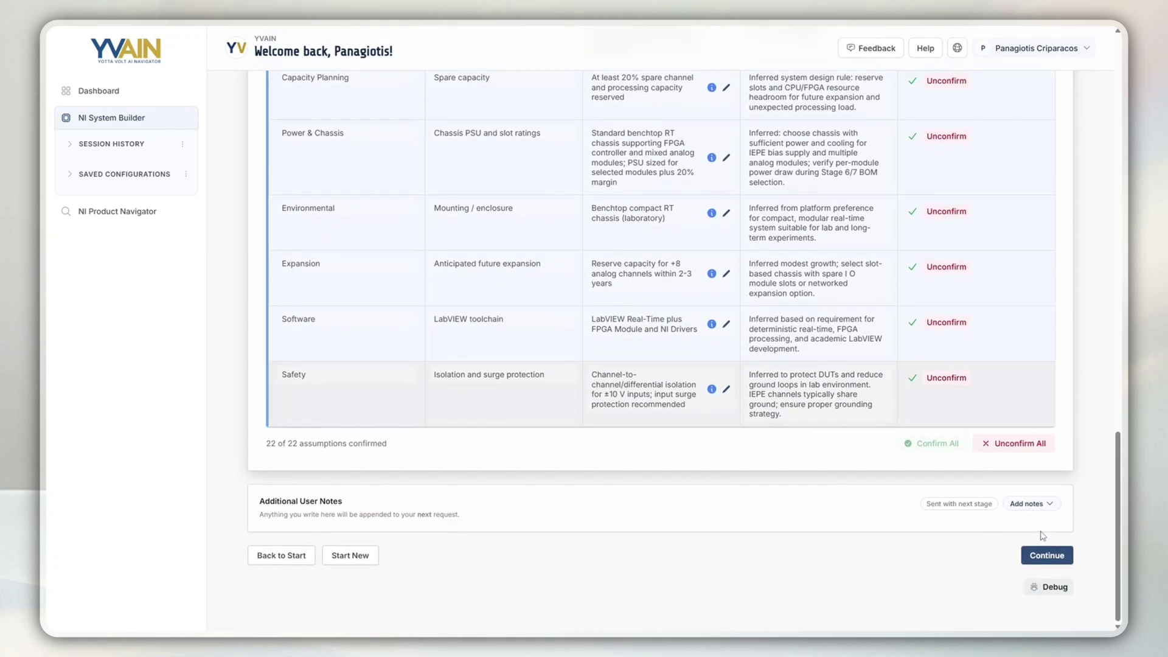
pyautogui.click(1041, 555)
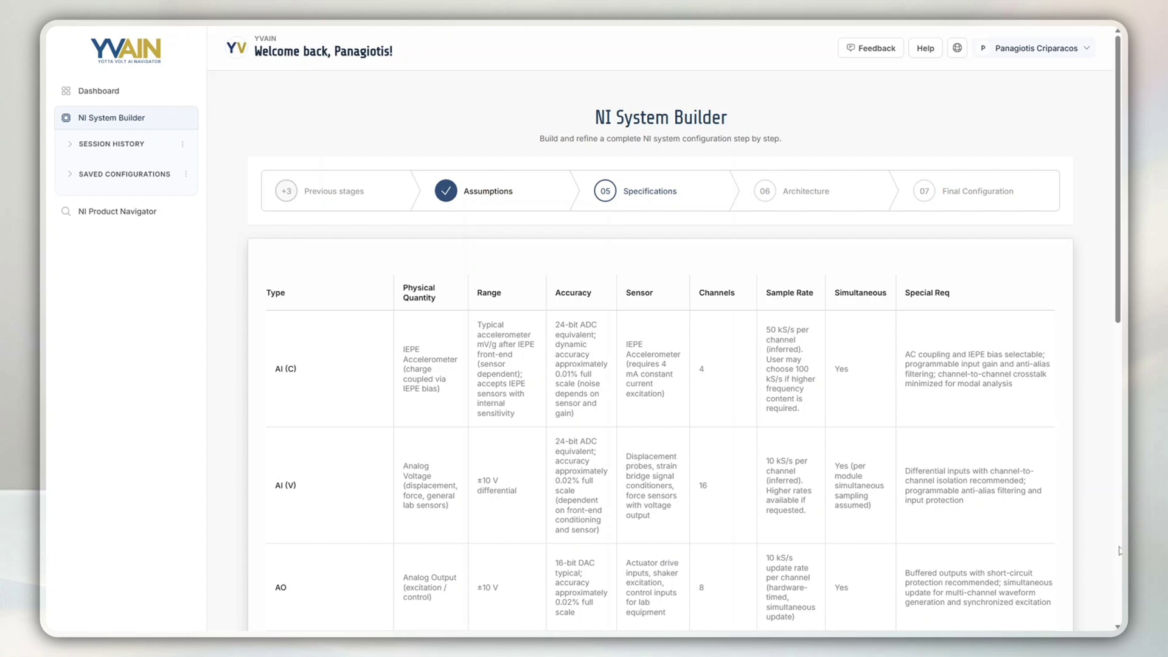
# - Review the specifications table for range, accuracy, sensor, channels, sample rate and special requirements of each signal type
pyautogui.scroll(-3, 1118, 551)
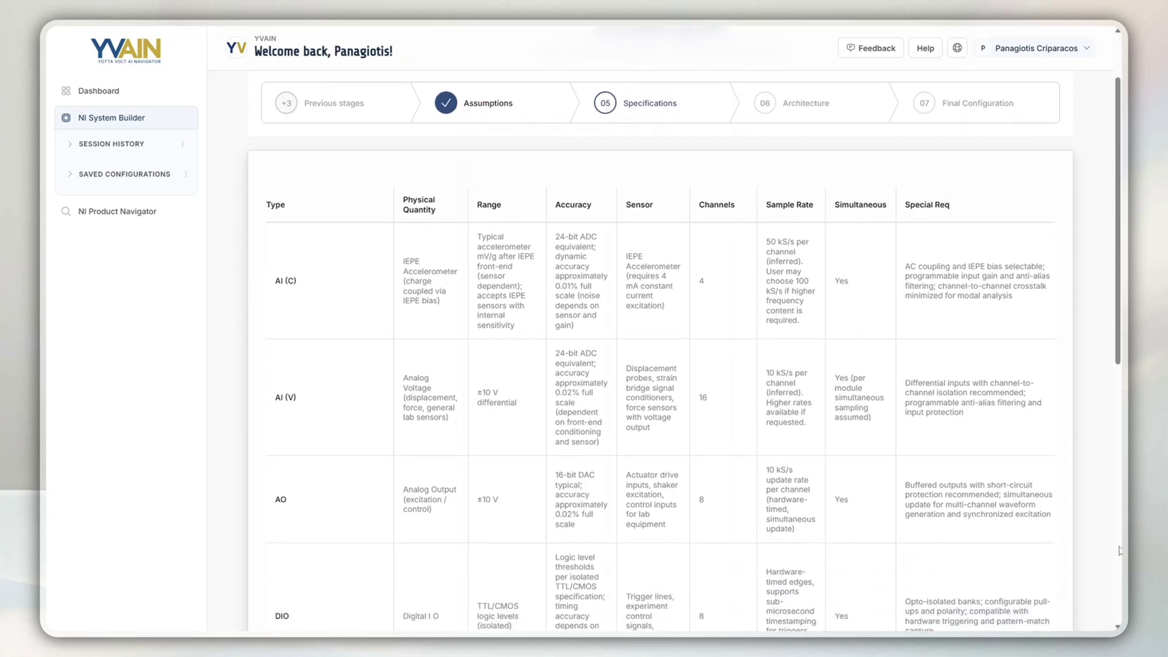
pyautogui.scroll(-2, 1118, 550)
pyautogui.scroll(-1, 1118, 551)
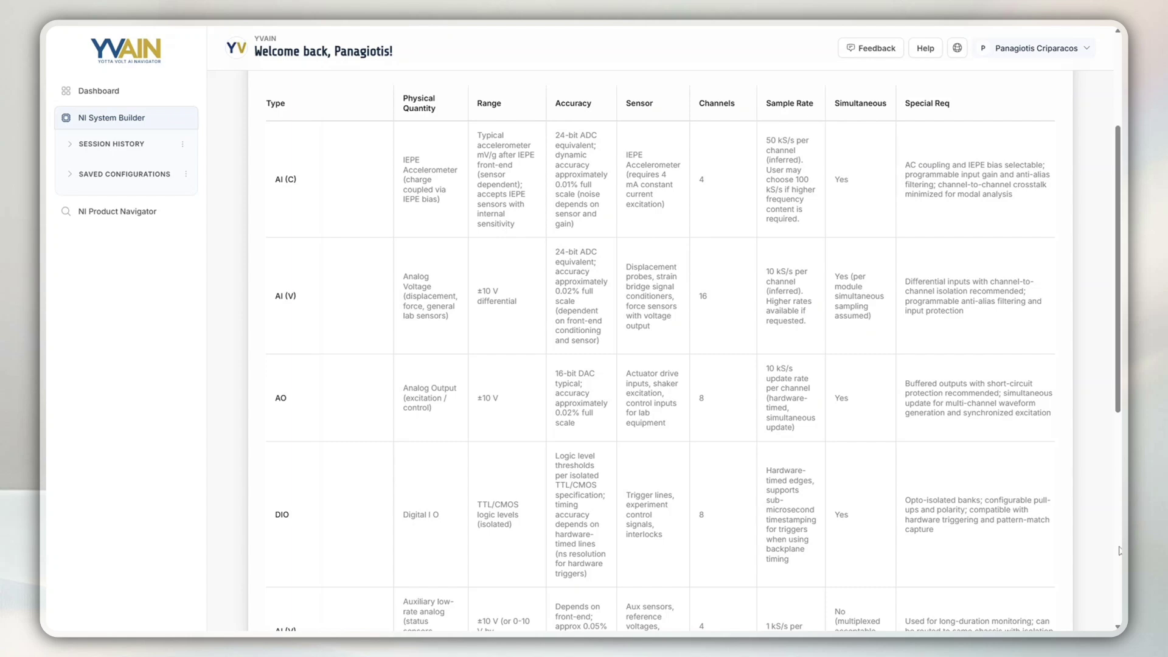
pyautogui.scroll(-1, 1118, 550)
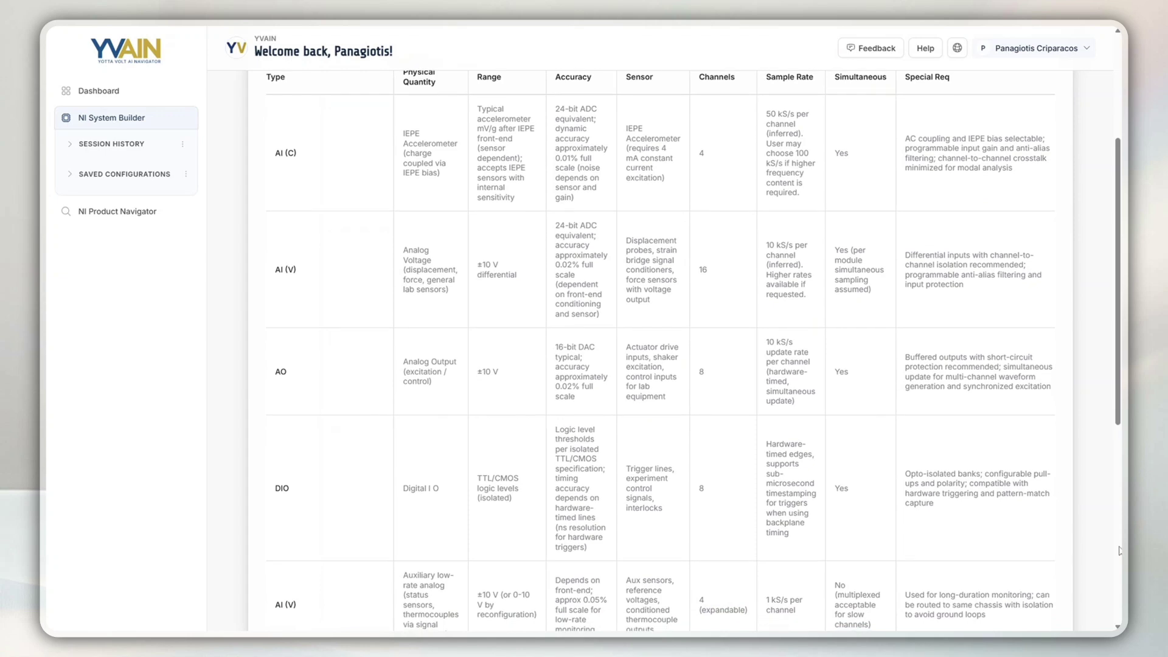
pyautogui.scroll(-3, 1119, 551)
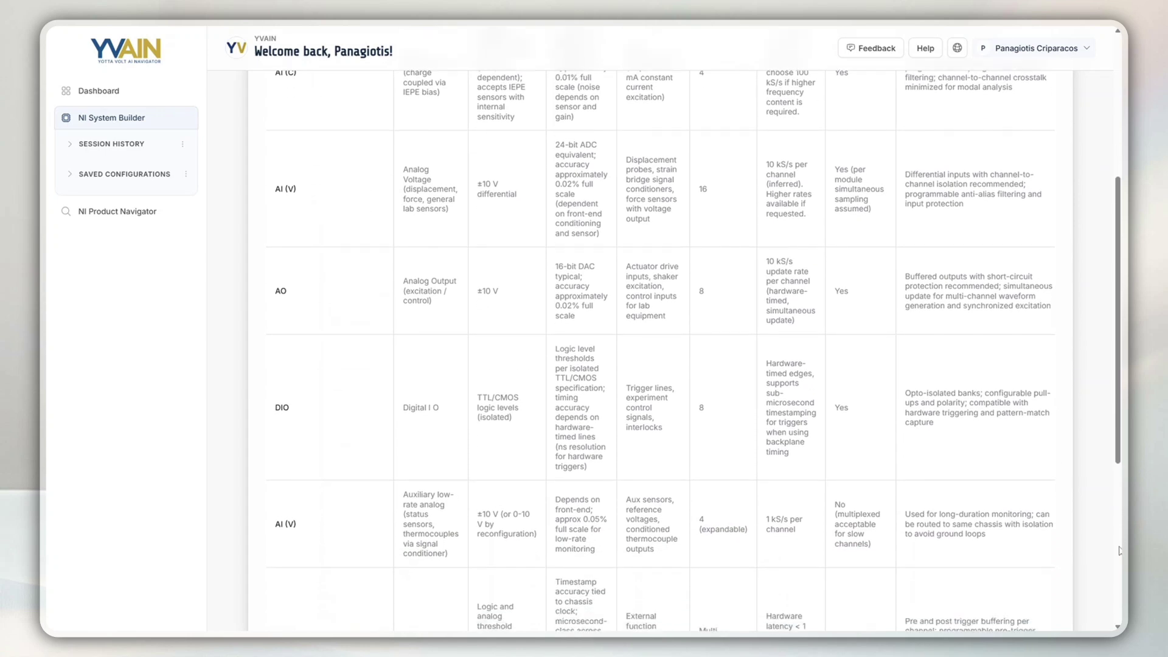
pyautogui.scroll(-4, 1118, 551)
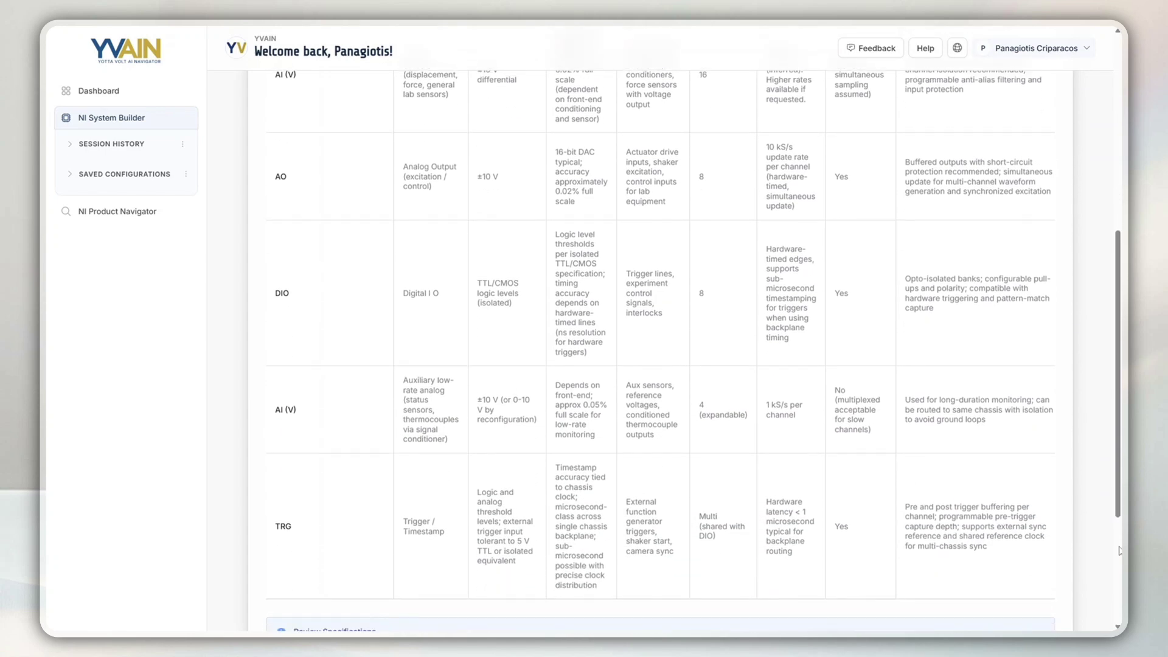
pyautogui.scroll(-3, 1118, 551)
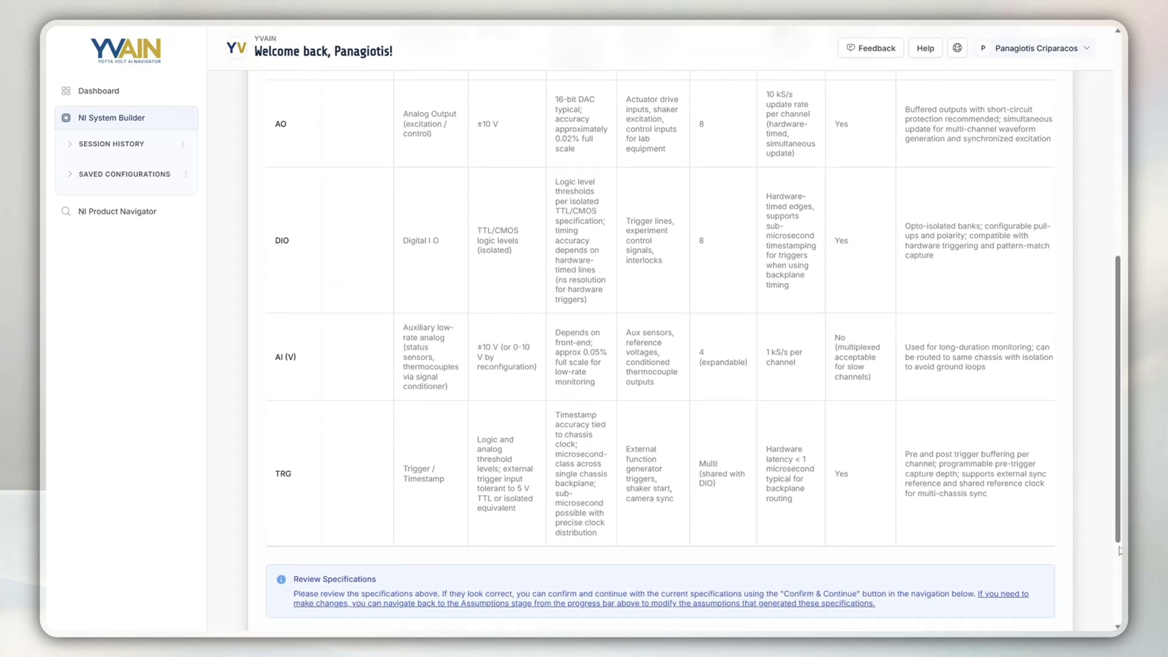
pyautogui.scroll(-4, 1118, 550)
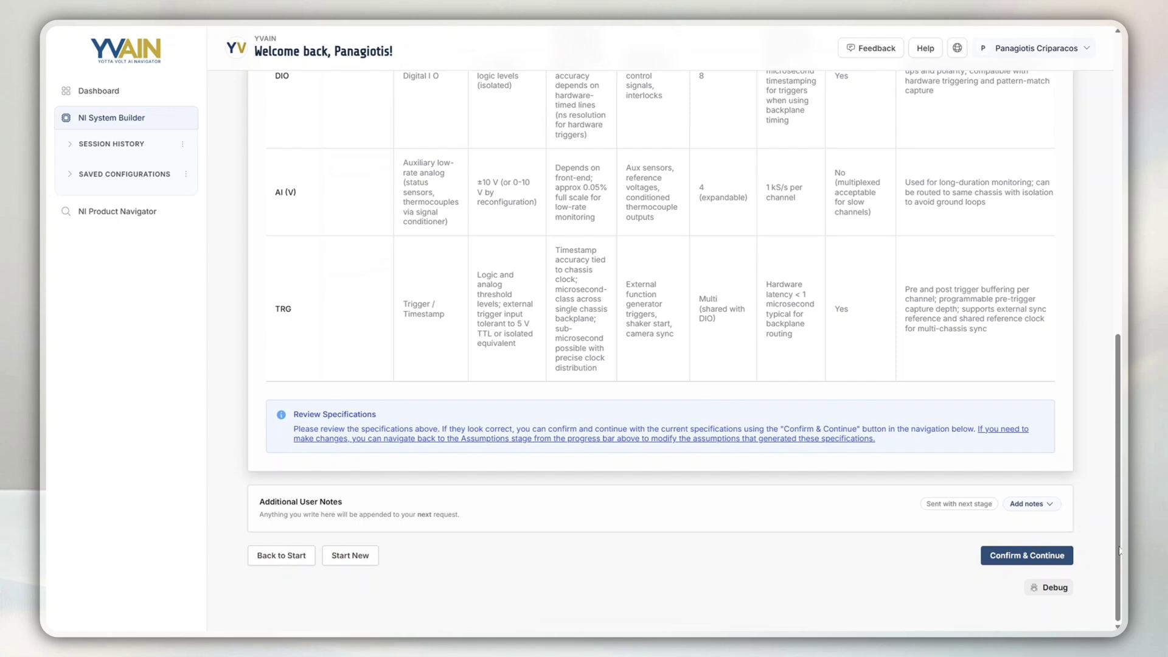
# - Revisit the Assumptions stage and return to the Specifications stage
pyautogui.scroll(10, 1118, 551)
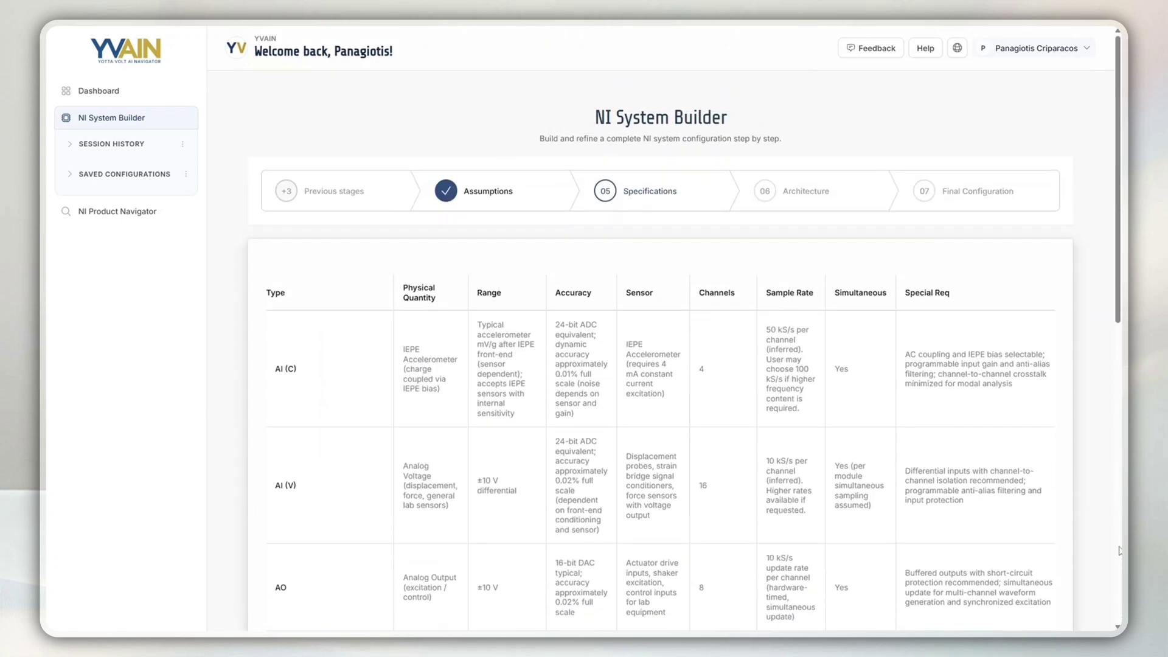
pyautogui.click(510, 194)
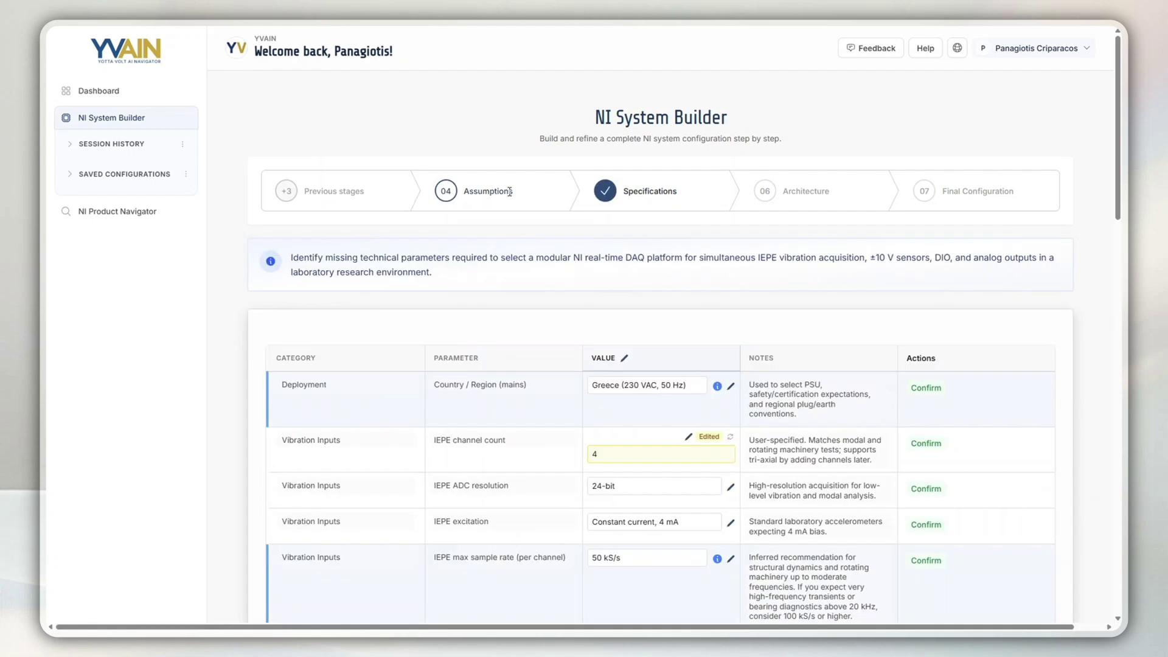
pyautogui.click(647, 193)
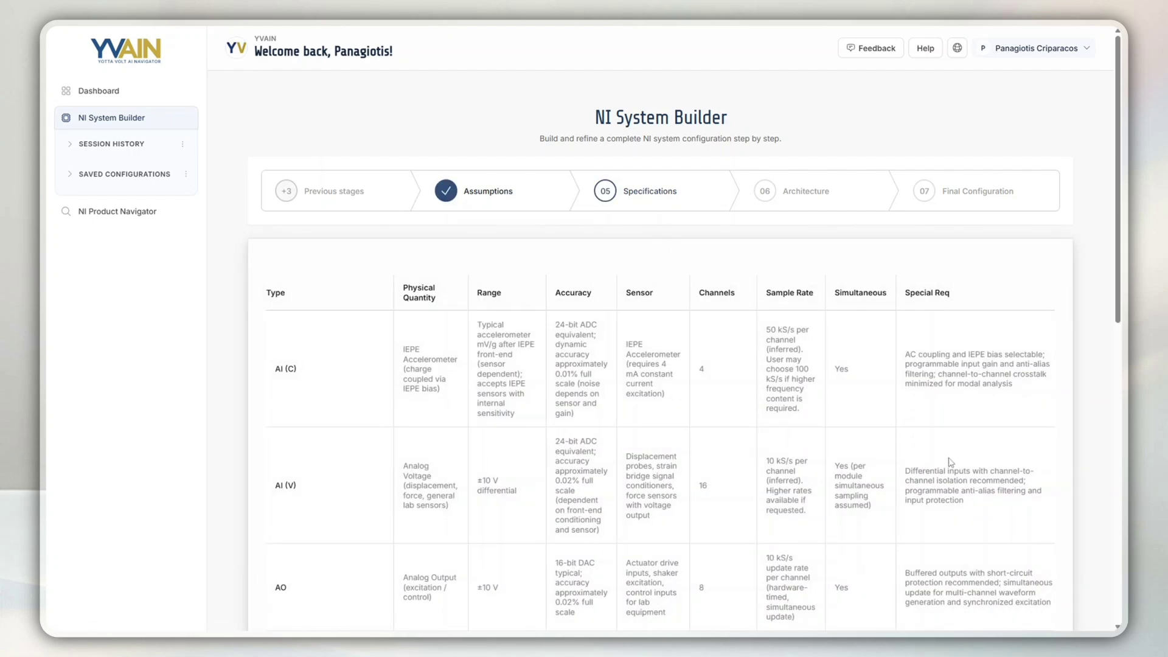
# - Expand the additional user notes, leave them empty, and confirm the specifications to proceed to the Architecture stage
pyautogui.scroll(-10, 951, 460)
pyautogui.click(1027, 503)
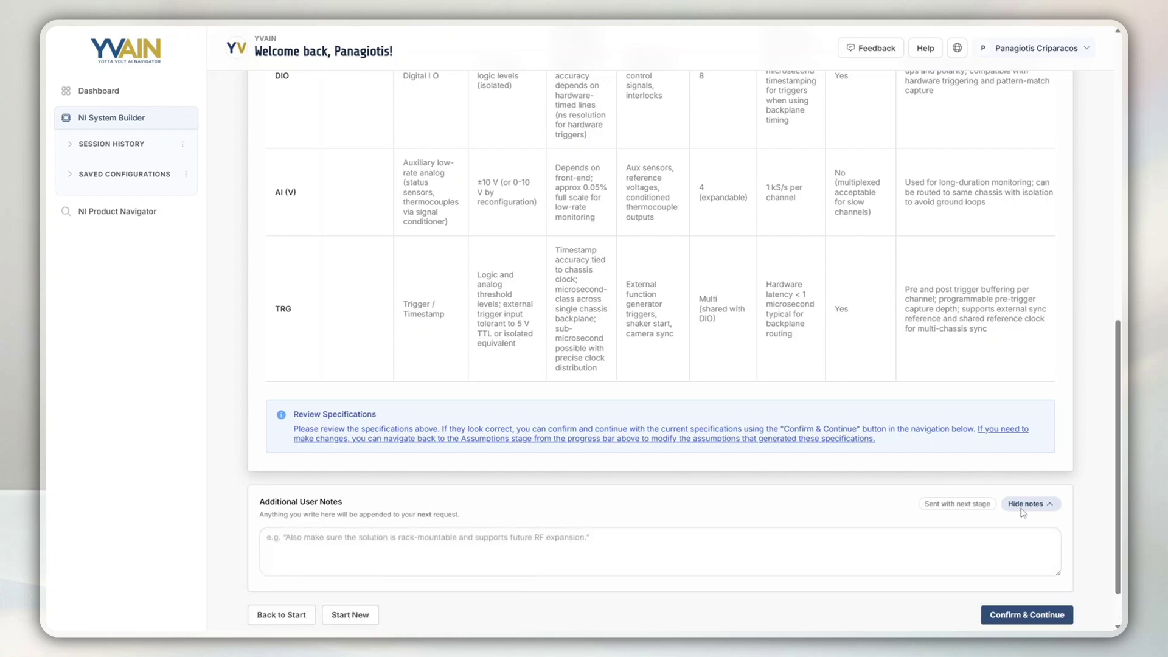
pyautogui.scroll(-1, 1075, 484)
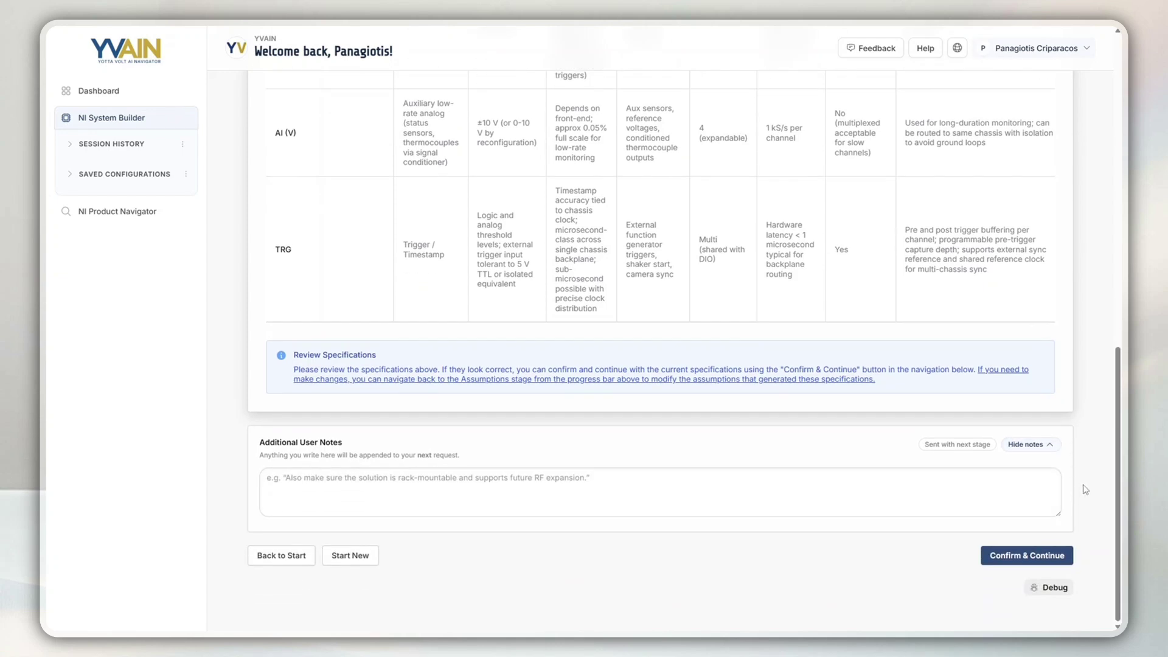
pyautogui.click(1032, 556)
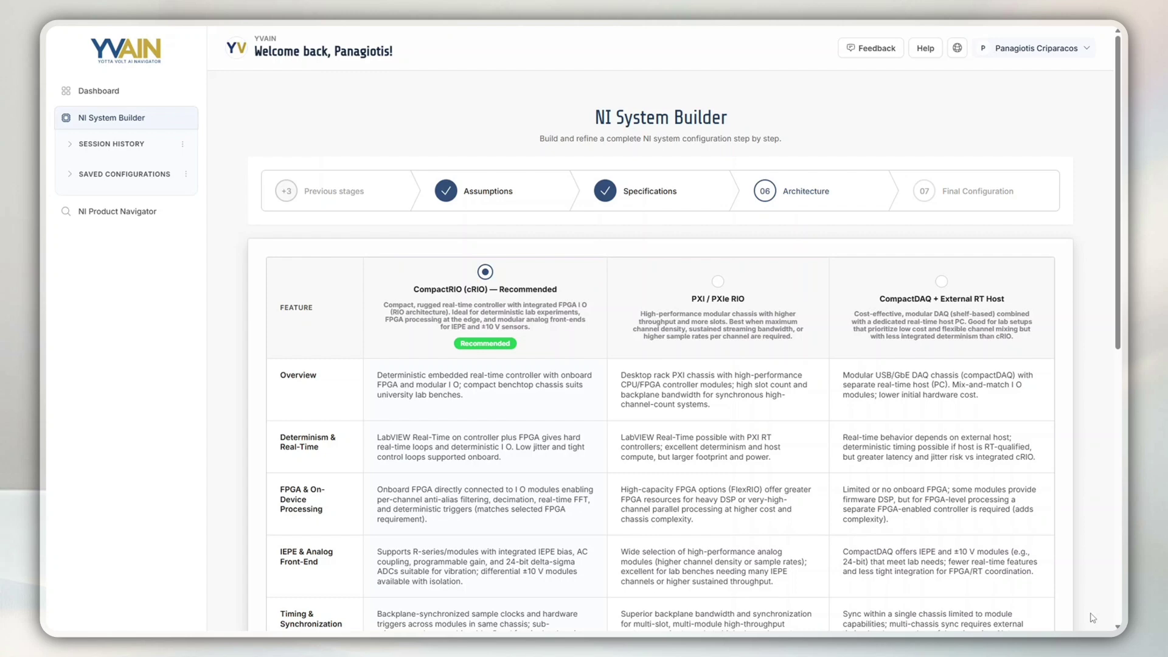
# - Compare the PXI / PXIe RIO and CompactDAQ + External RT Host options, select CompactRIO (cRIO) and continue to Final Configuration
pyautogui.scroll(-3, 1093, 618)
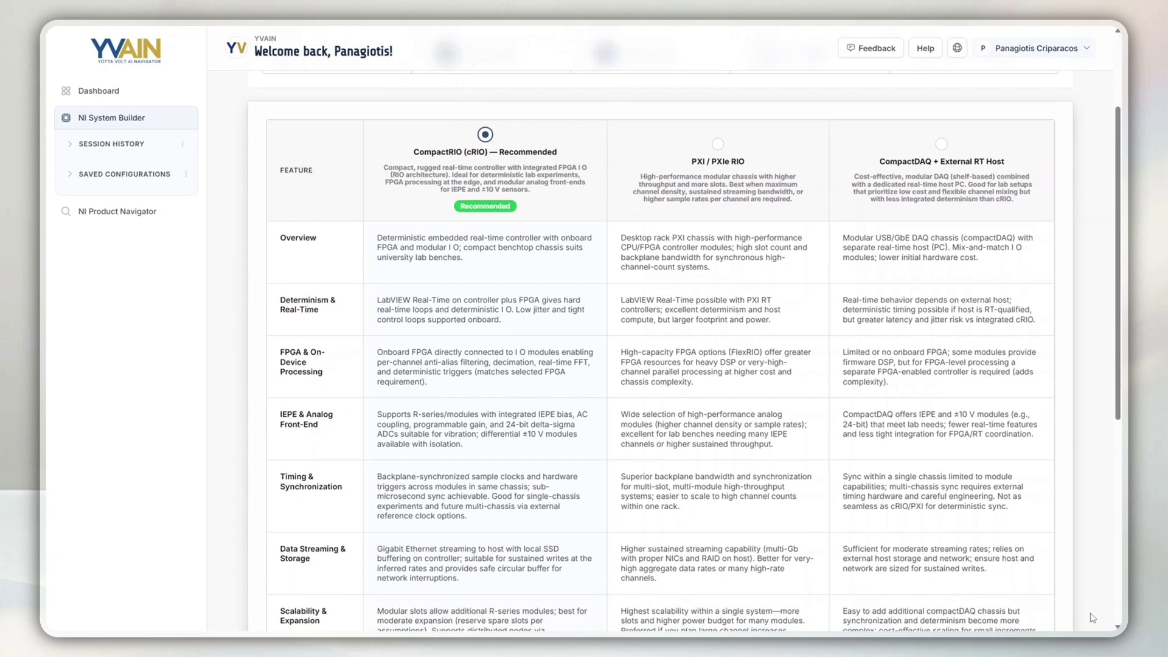
pyautogui.scroll(-1, 1092, 618)
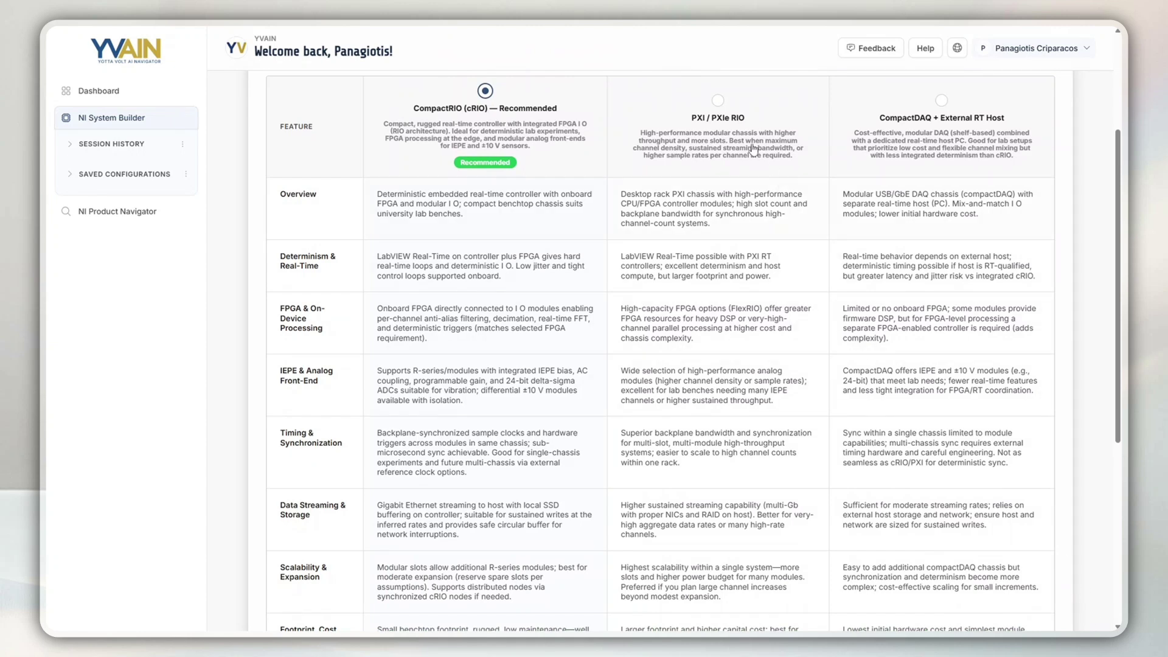
pyautogui.click(718, 101)
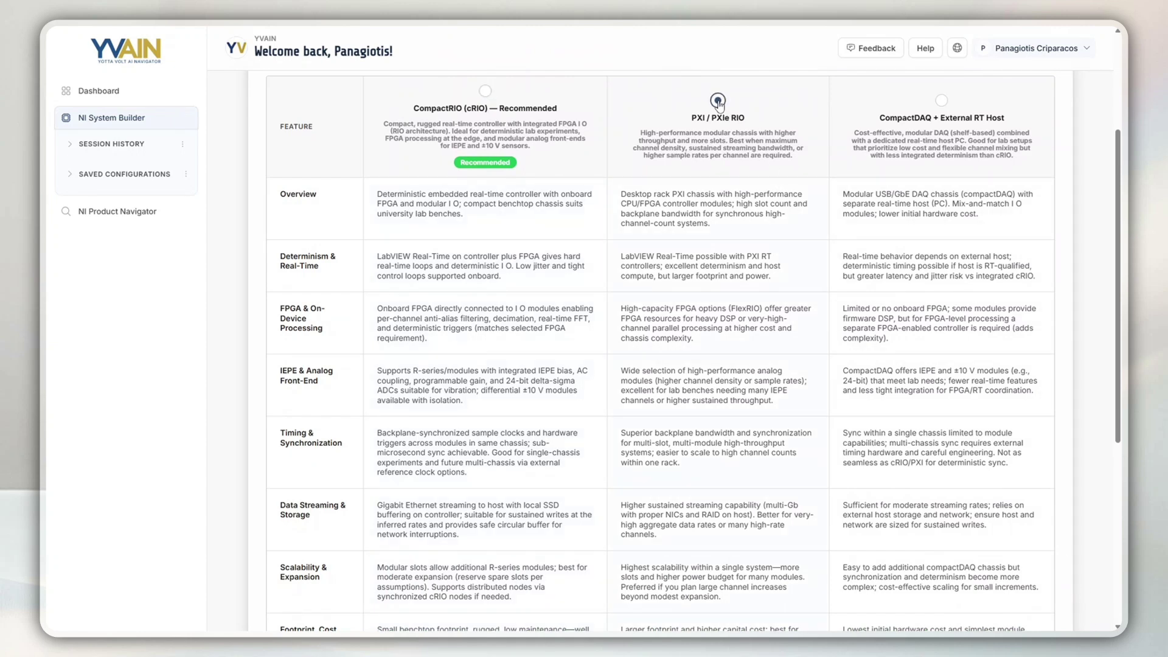
pyautogui.click(942, 100)
pyautogui.click(485, 92)
pyautogui.scroll(-6, 1084, 207)
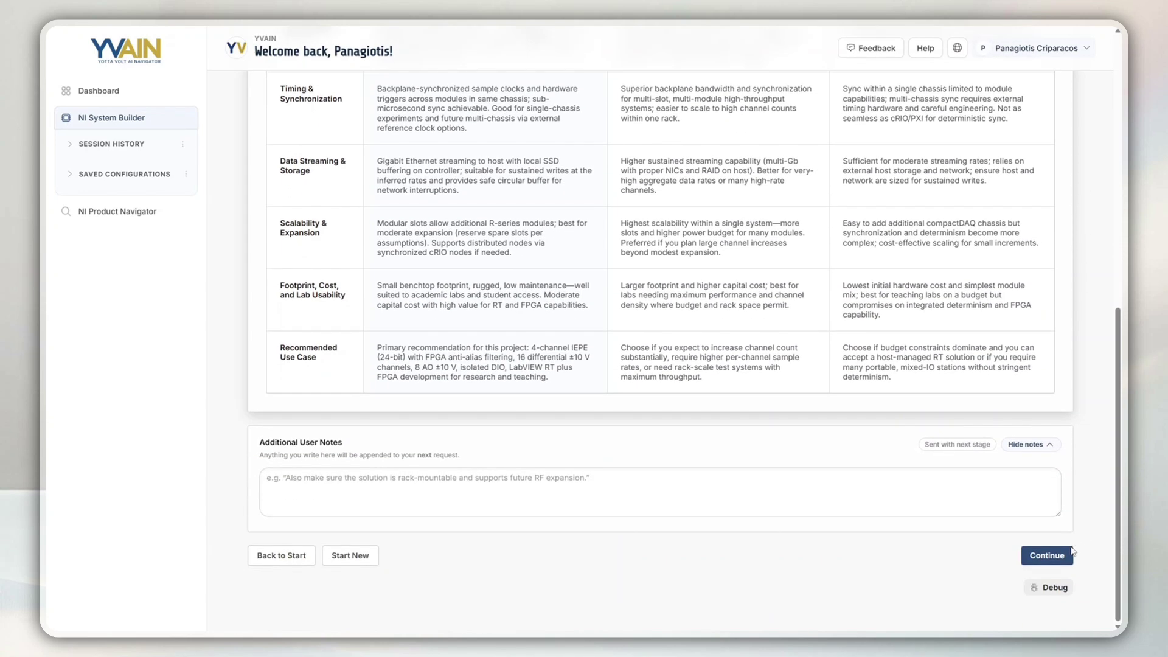
pyautogui.click(1049, 556)
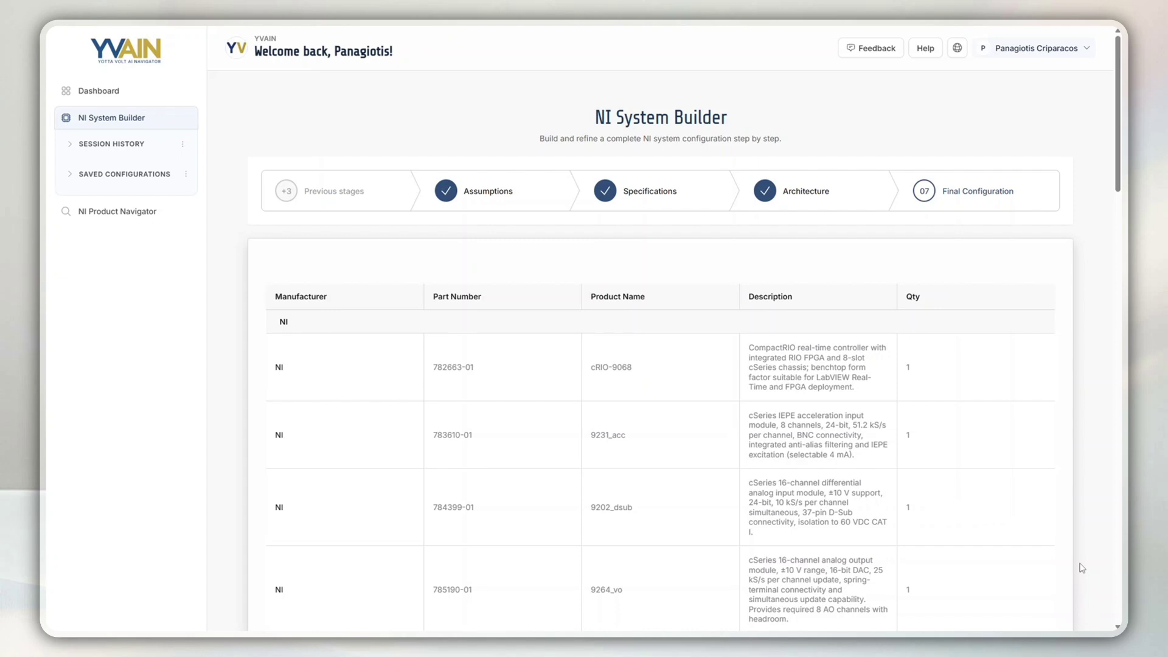
# - Examine the bill of materials for NI, sensor vendor and third-party items, plus the rationale and implementation notes
pyautogui.scroll(-3, 1082, 568)
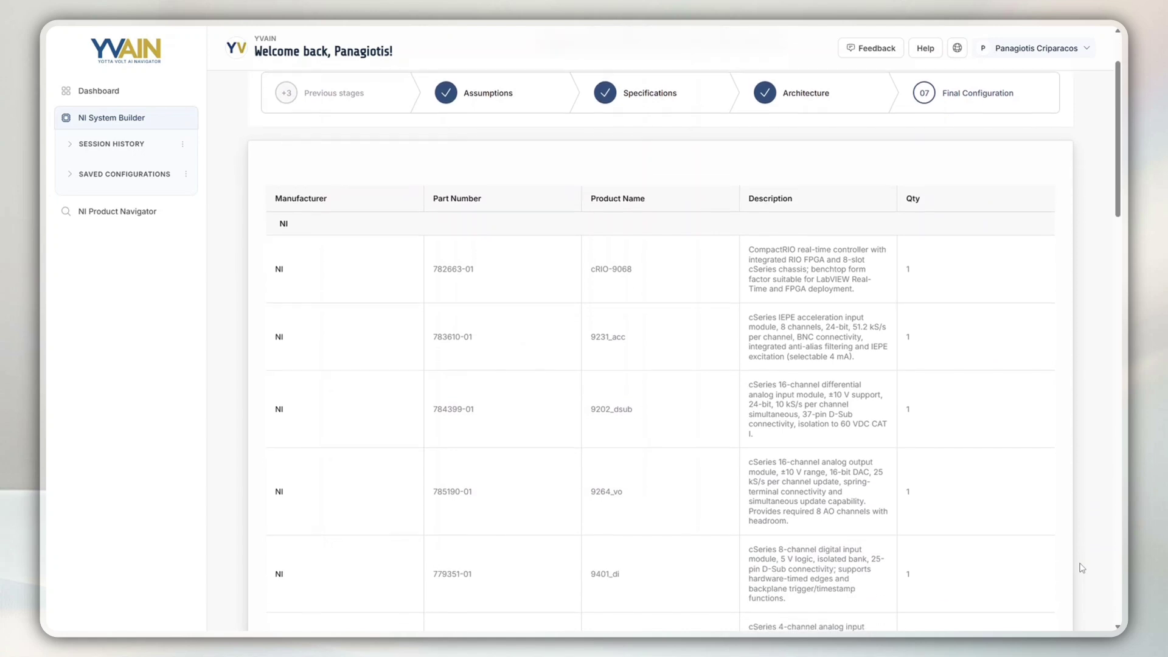
pyautogui.scroll(-1, 1081, 568)
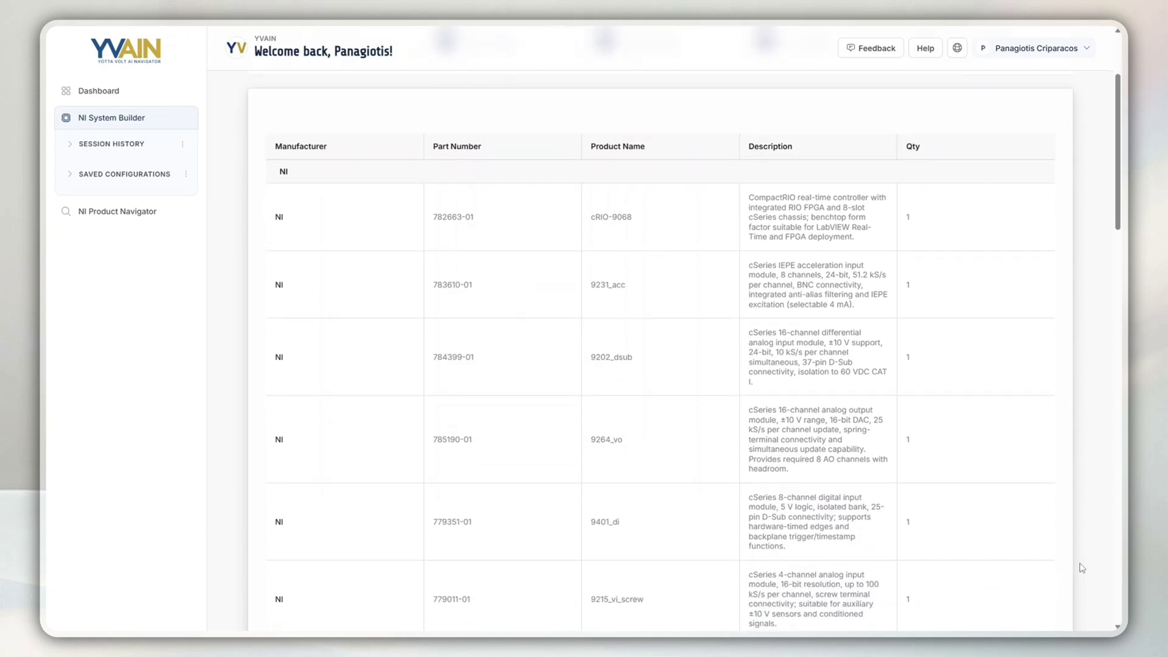
pyautogui.scroll(-2, 1082, 567)
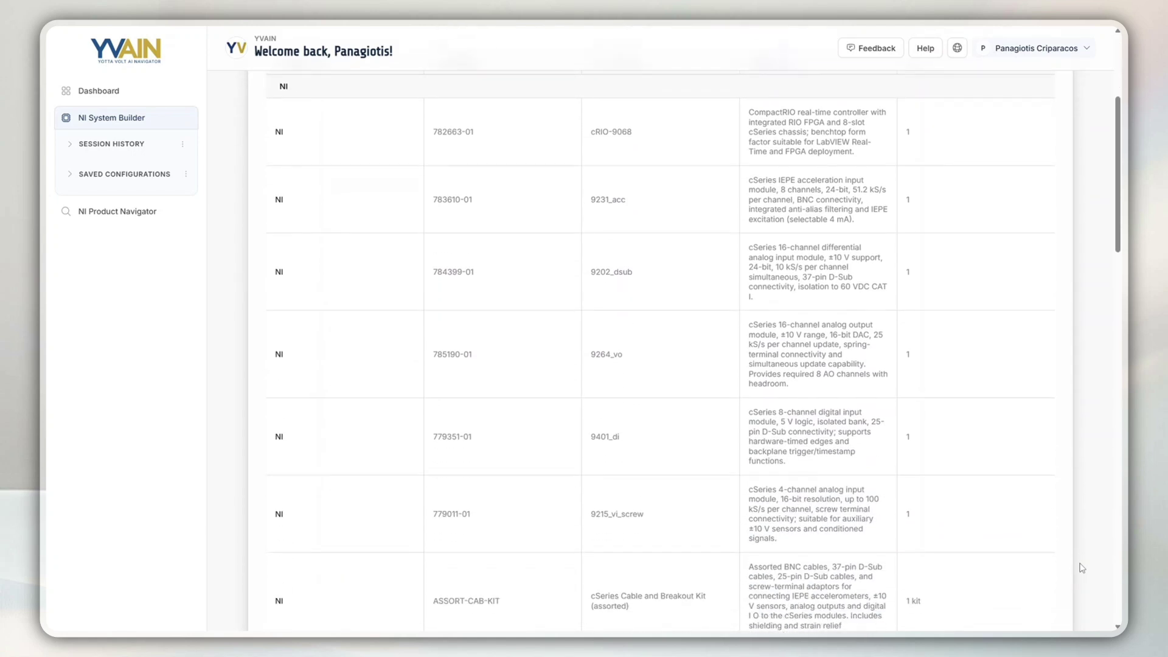
pyautogui.scroll(-2, 1082, 568)
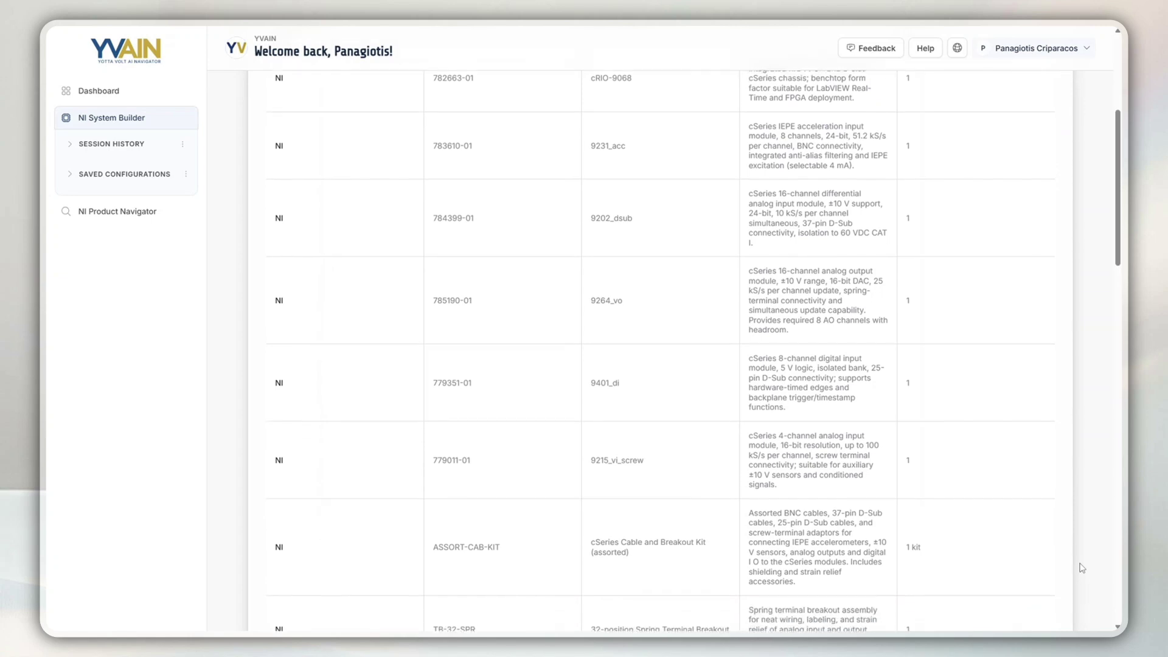
pyautogui.scroll(-1, 1082, 567)
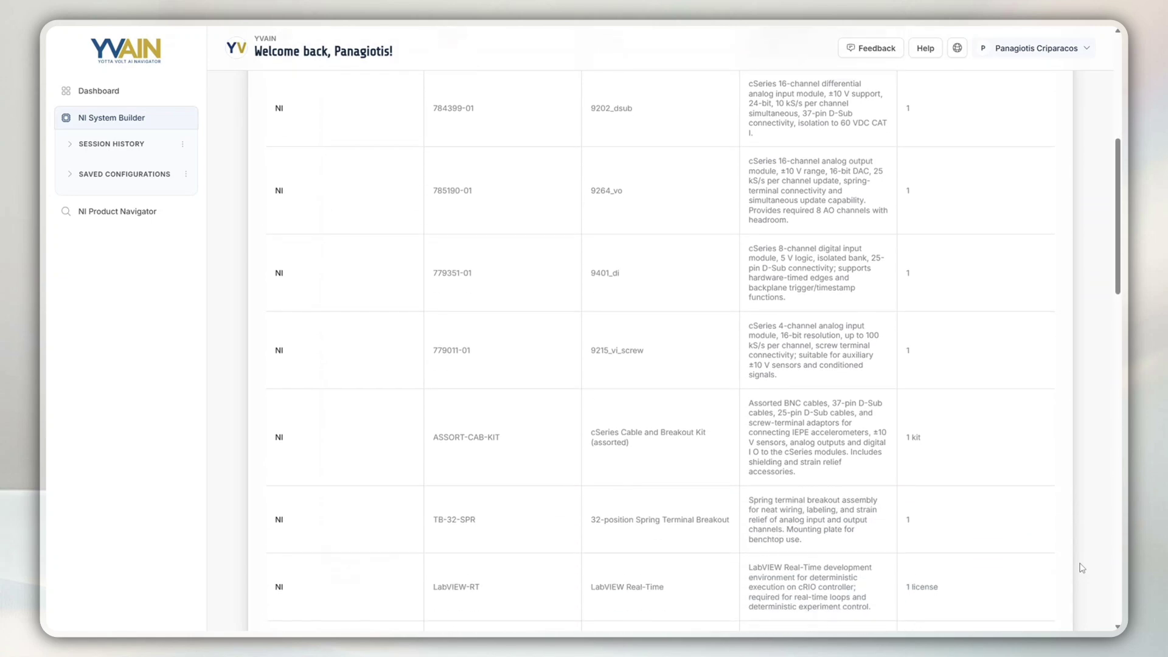
pyautogui.scroll(-3, 1082, 568)
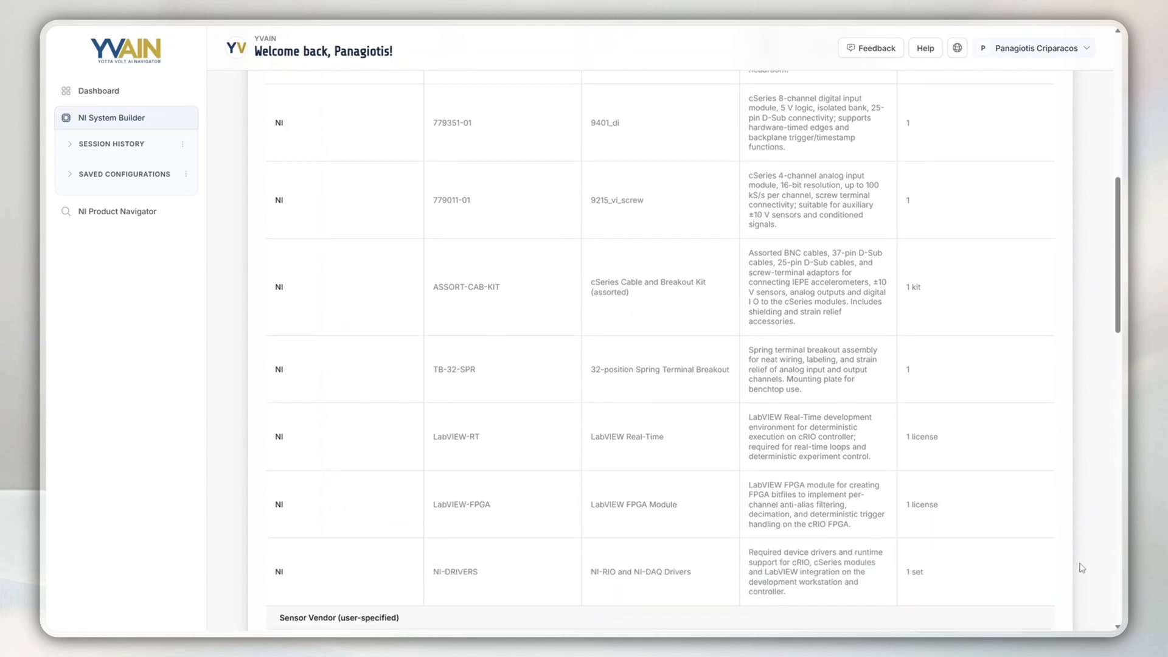
pyautogui.scroll(-3, 1082, 567)
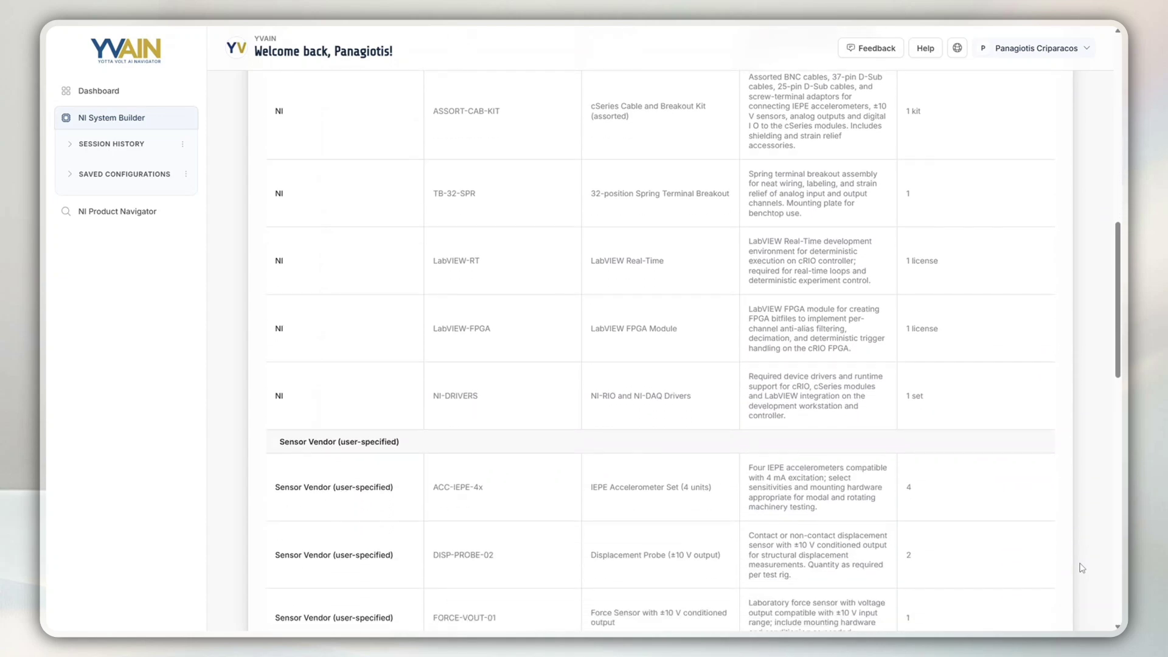
pyautogui.scroll(-5, 1082, 568)
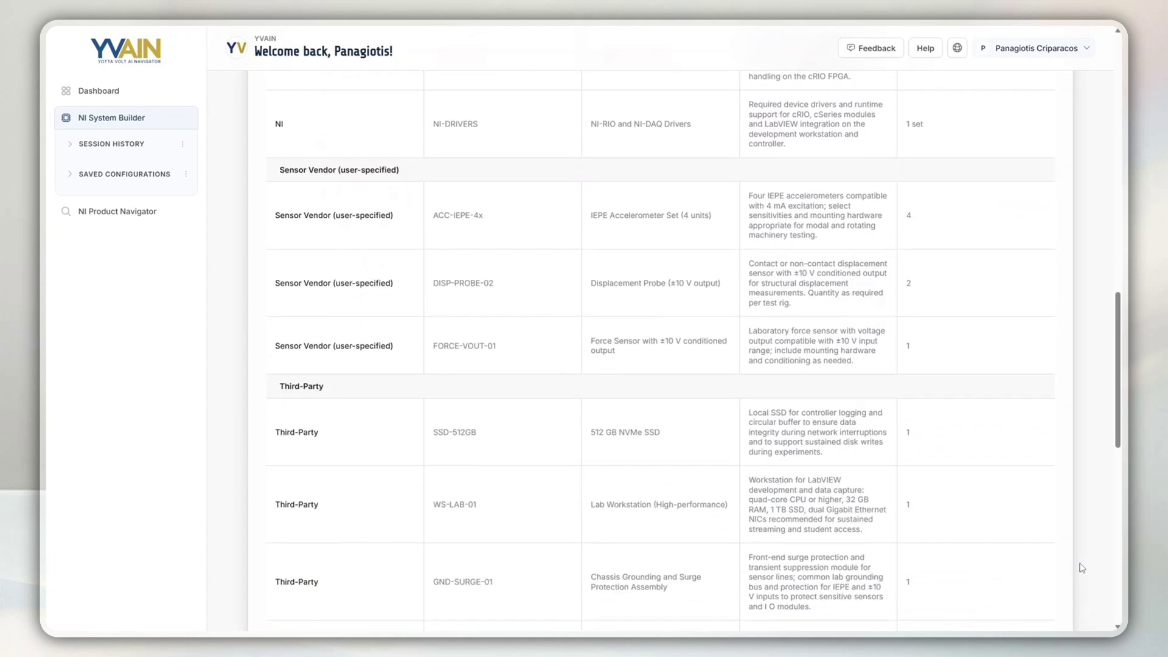
pyautogui.scroll(-3, 1082, 568)
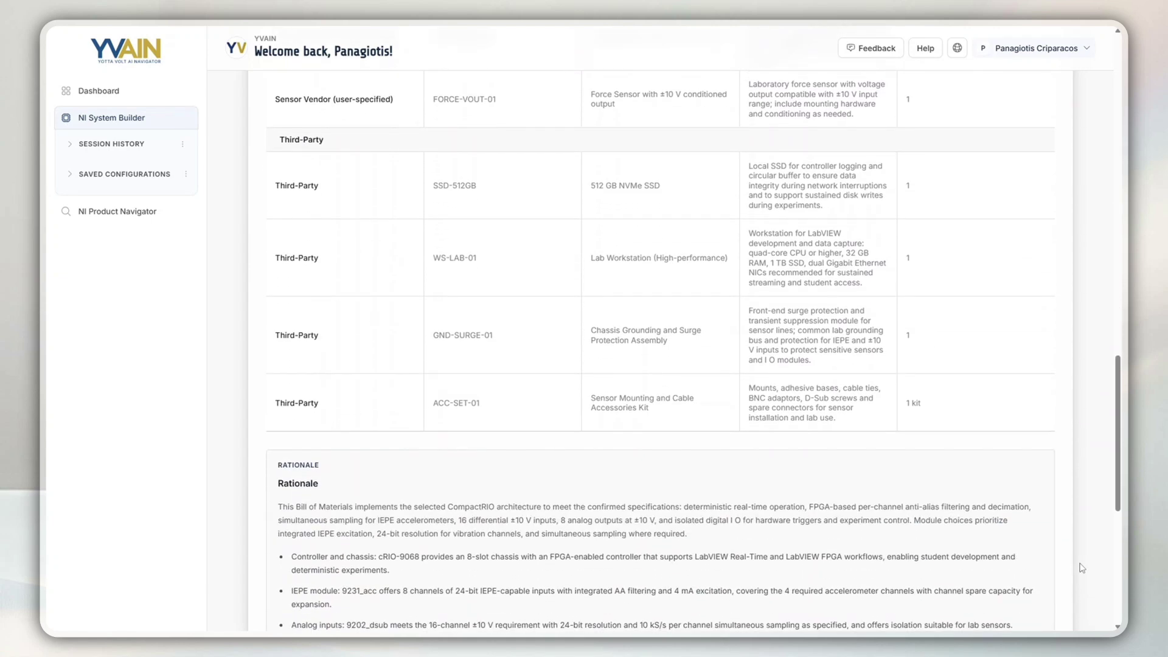
pyautogui.scroll(-5, 1082, 568)
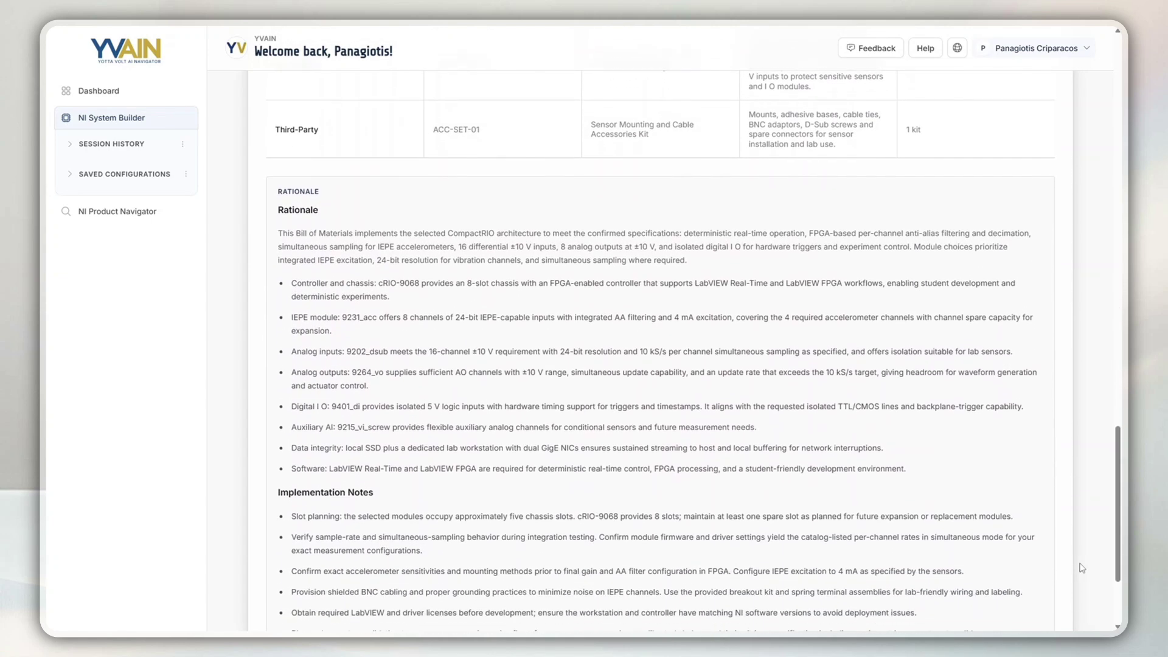
pyautogui.scroll(-1, 1082, 568)
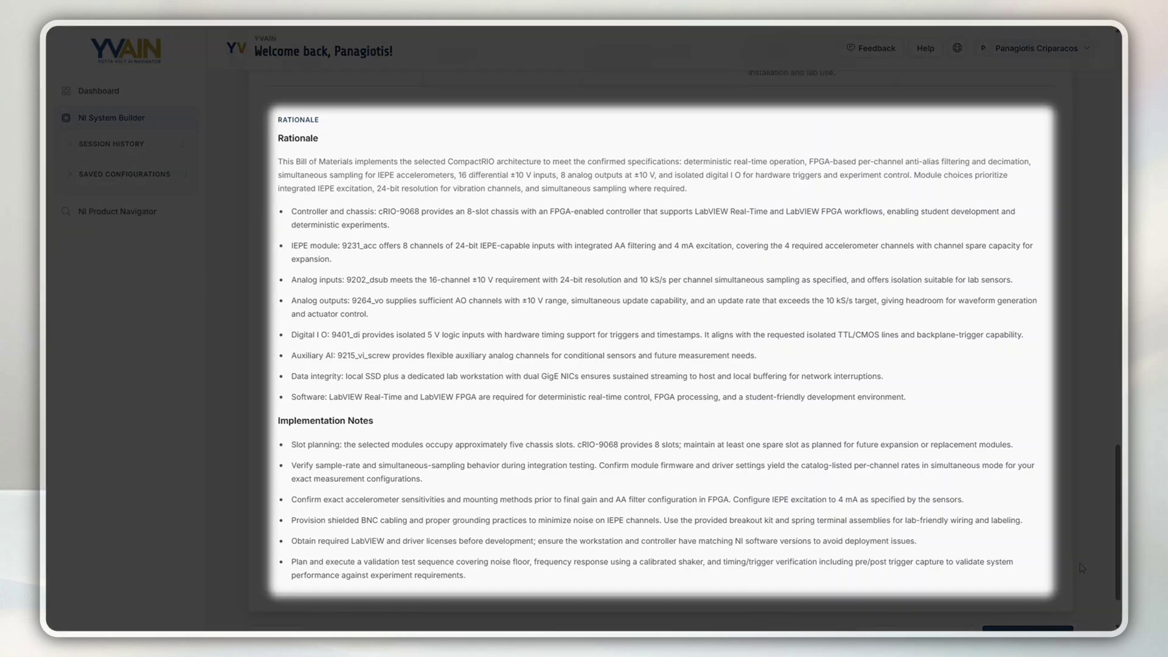
# - Save the final configuration under its suggested name and download it
pyautogui.scroll(-1, 1082, 567)
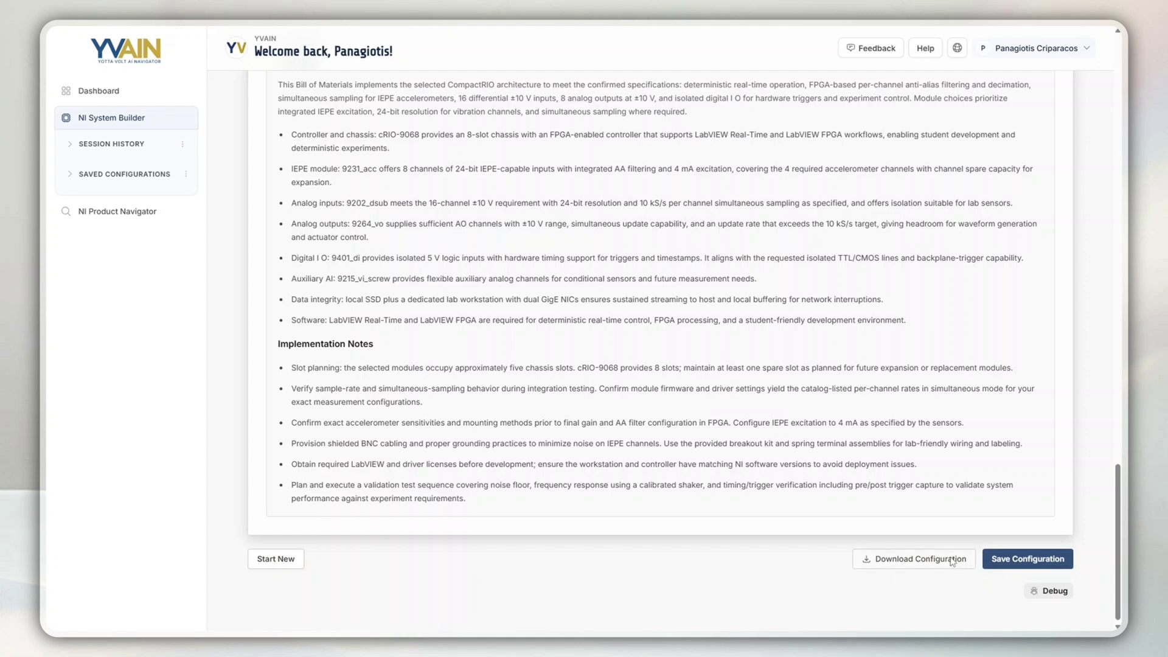
pyautogui.click(1064, 560)
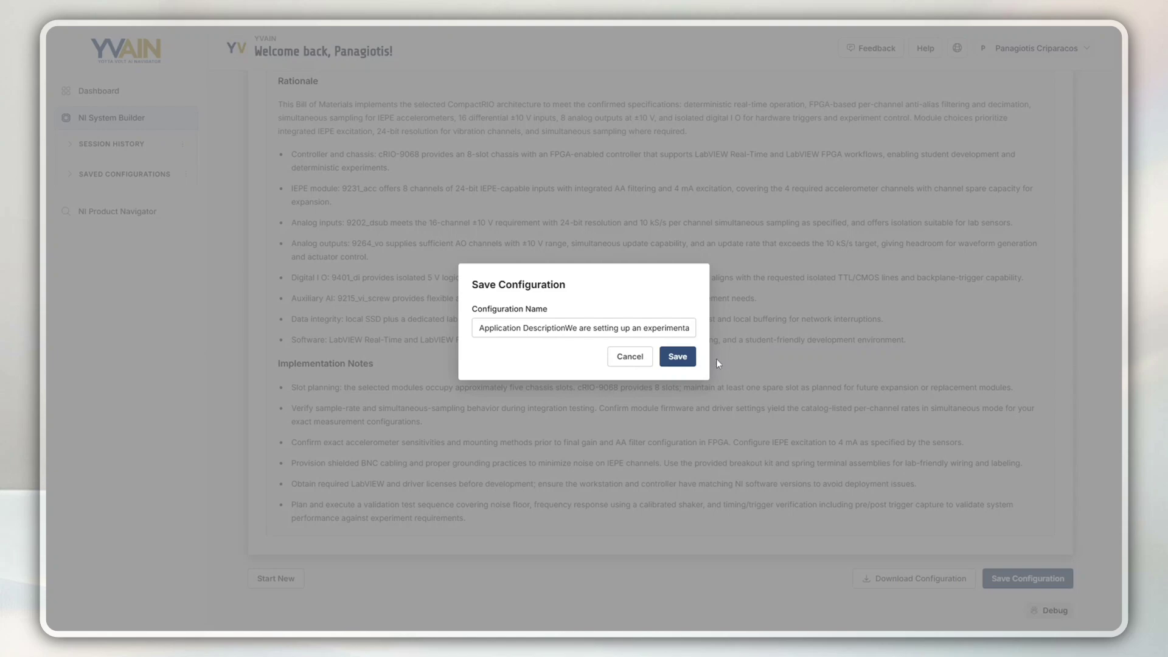
pyautogui.click(677, 357)
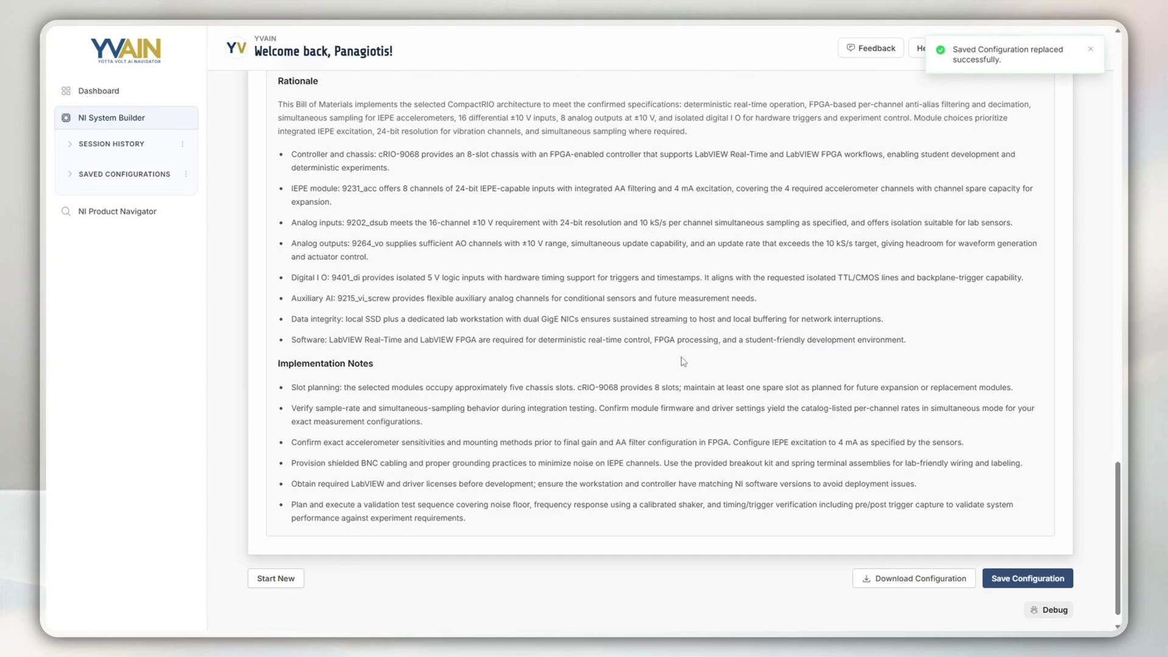
pyautogui.click(907, 578)
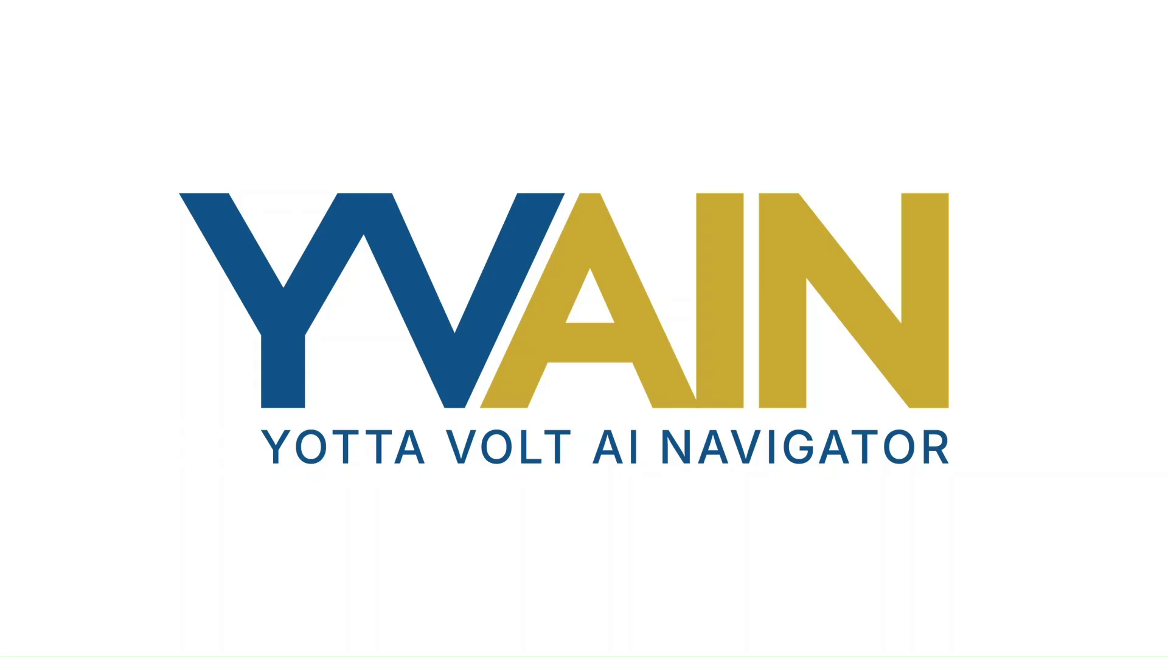